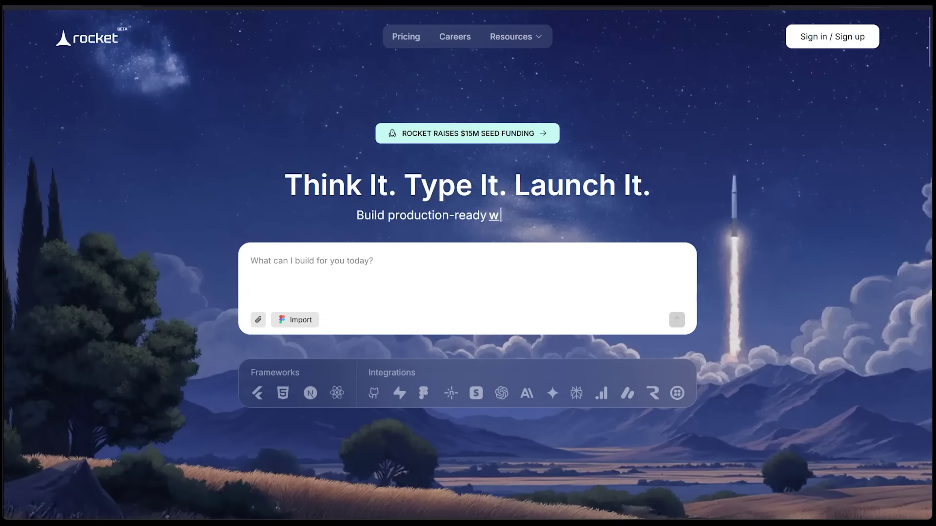
Sign in to Rocket with a Google account
click(841, 38)
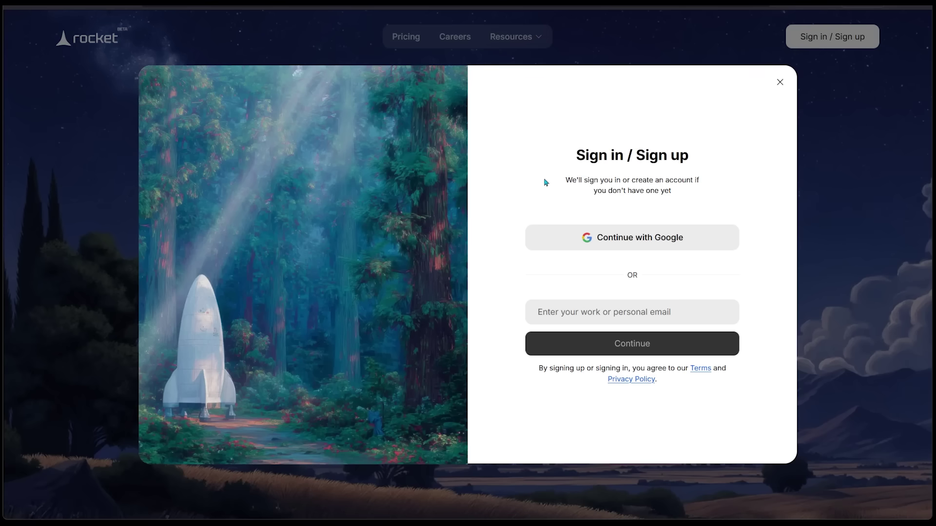
click(605, 238)
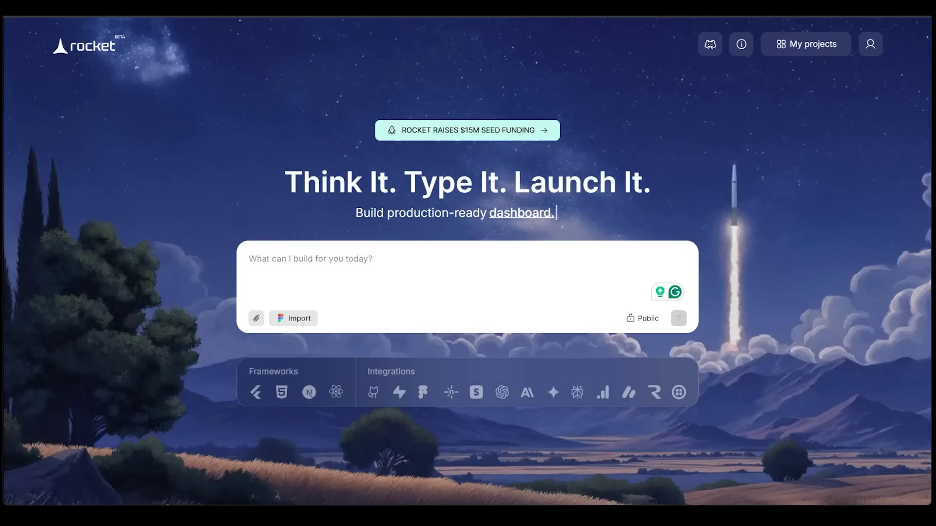
Paste the prepared Personal Portfolio Site prompt into the build box
text(I want to build a Personal Portfolio Site -Minimal aesthetic, integrated contact form, optimized for SEO -Highlights projects visually with hover animations -One-click publishing and shareable preview link)
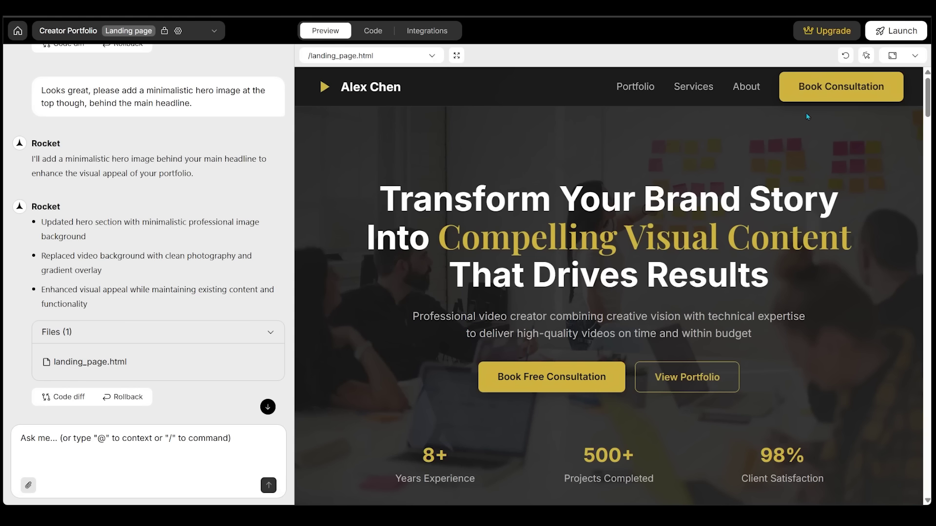
Expand the landing page preview to full screen and scroll down to Video Production Services
click(456, 57)
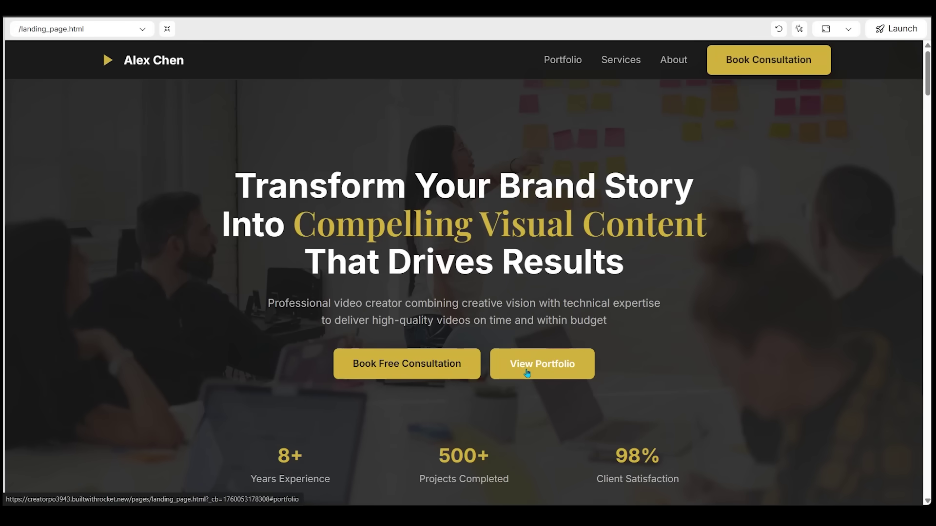
scroll(526, 373, down, 1)
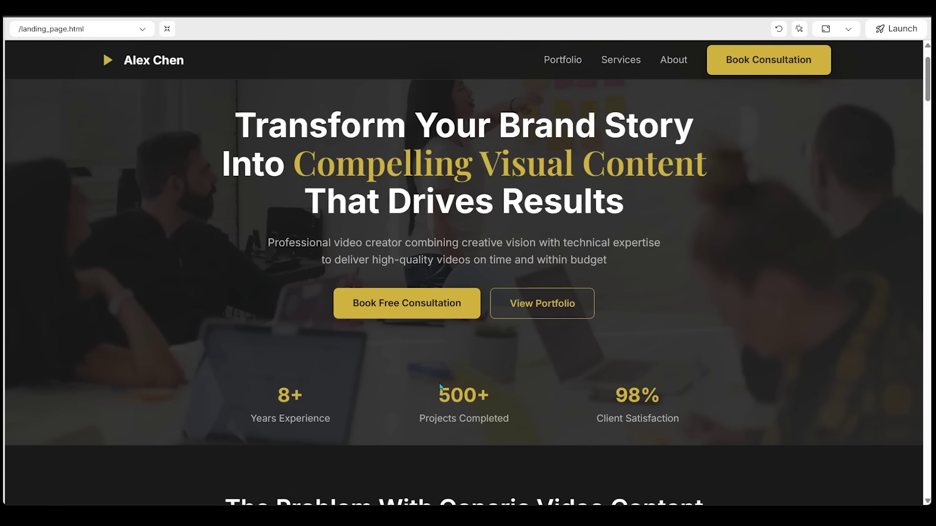
scroll(623, 112, down, 8)
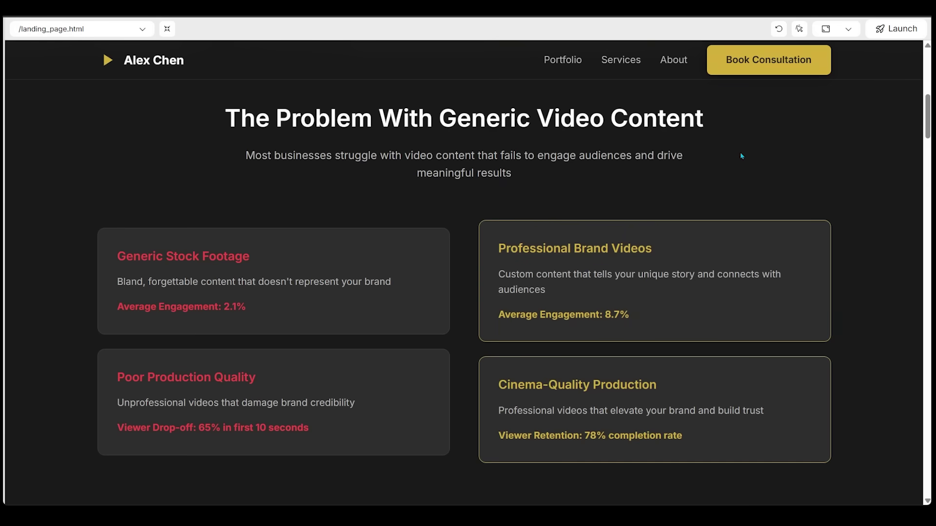
scroll(859, 120, down, 8)
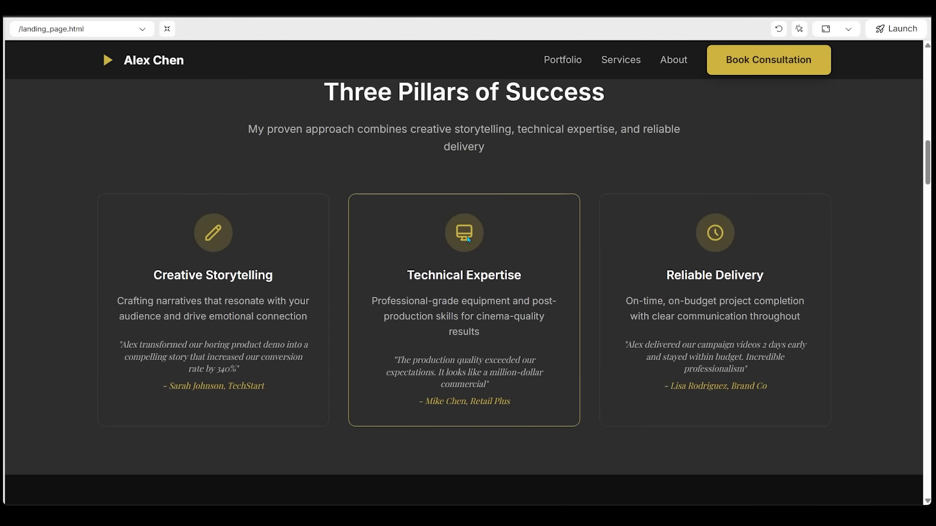
scroll(573, 106, down, 8)
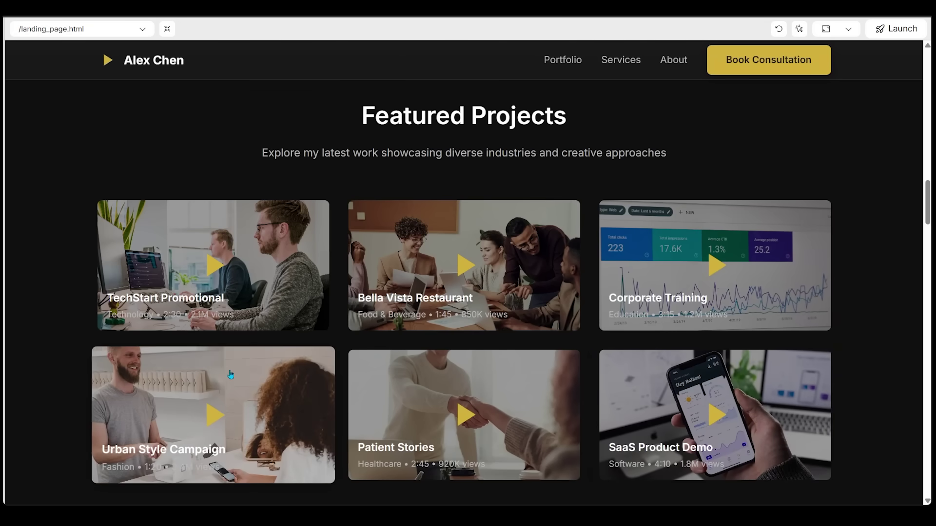
scroll(694, 273, down, 5)
Show the Social Media Content details in the Video Production Services section
scroll(694, 273, down, 3)
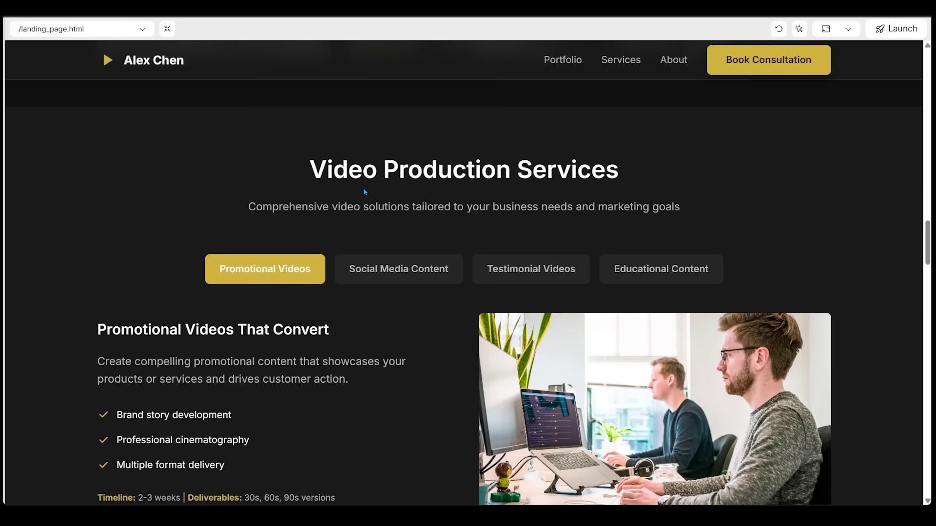
scroll(369, 179, down, 1)
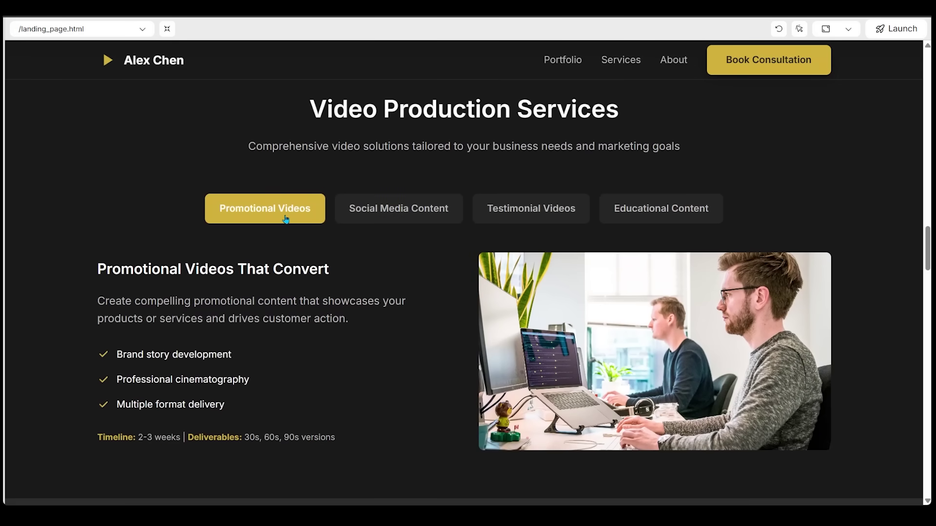
click(391, 222)
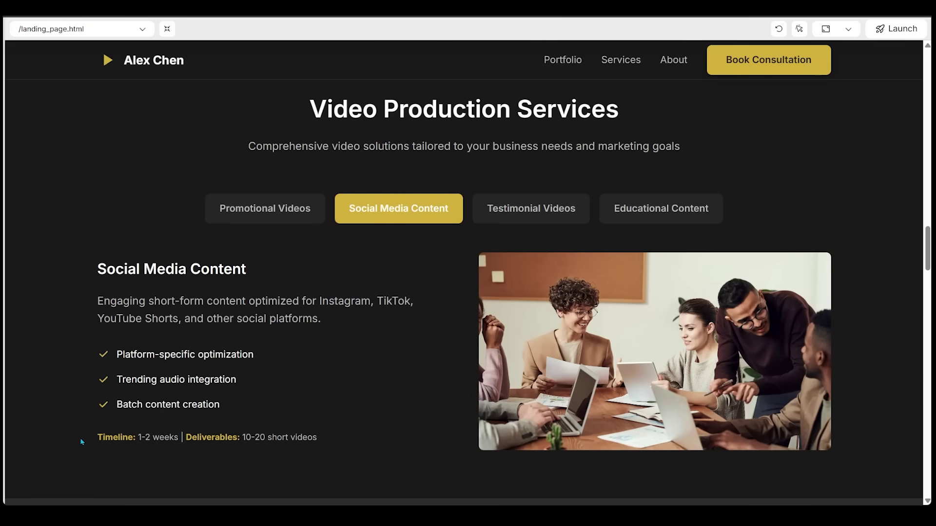
Scroll through the FAQ and Project Inquiry form down to the closing footer
scroll(72, 250, down, 8)
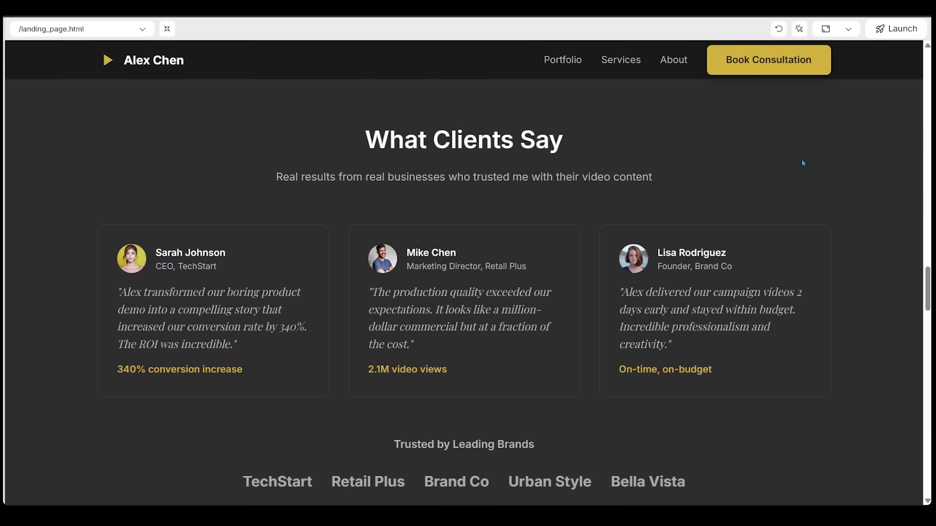
scroll(99, 320, down, 8)
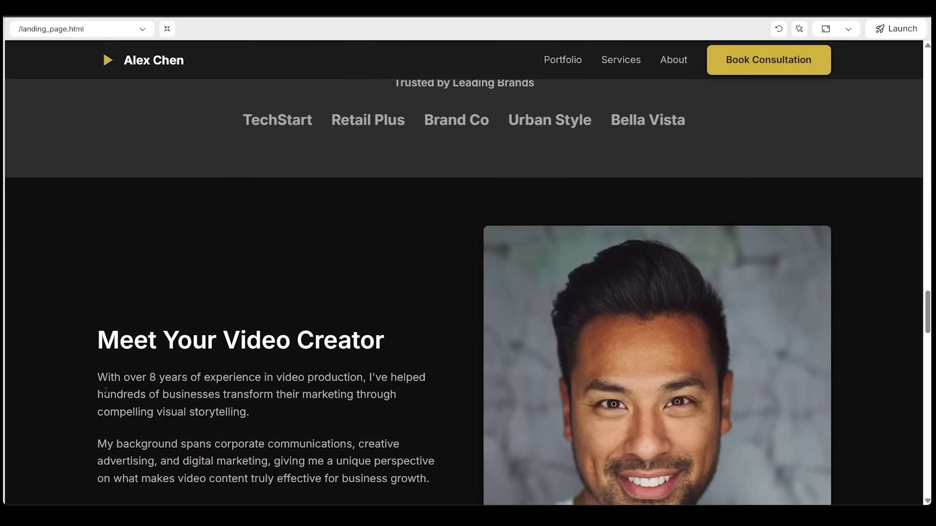
scroll(141, 344, down, 3)
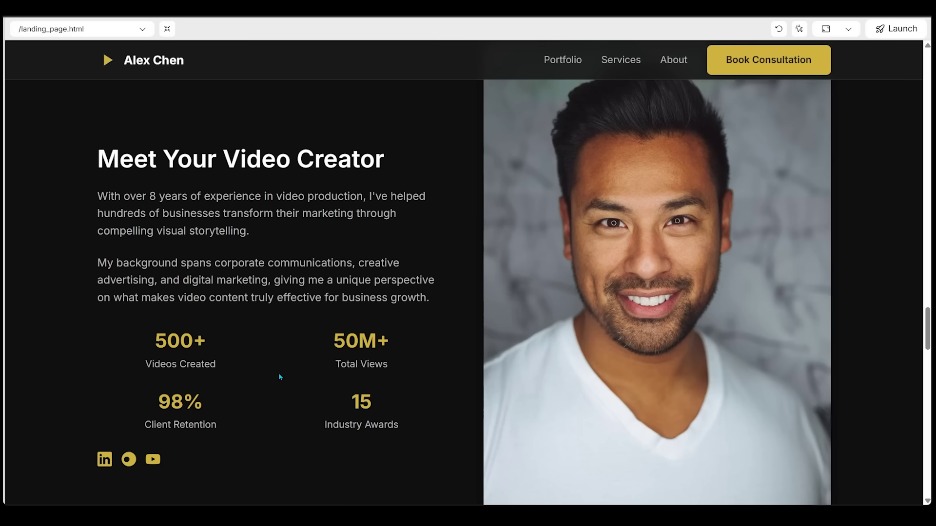
scroll(279, 376, down, 2)
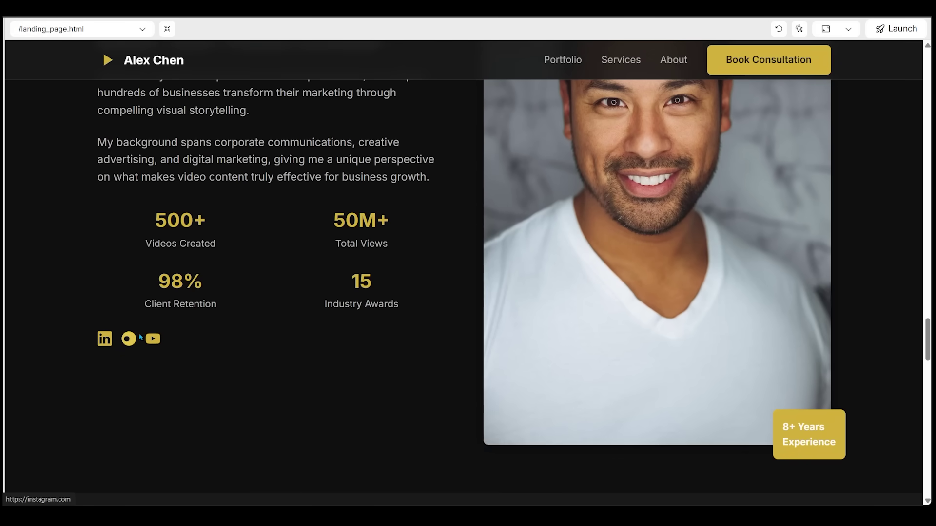
scroll(333, 347, down, 5)
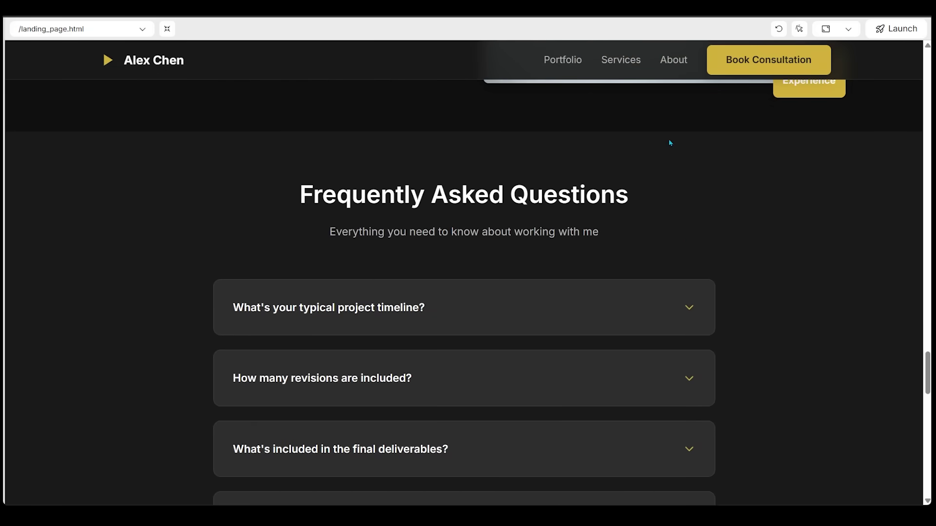
scroll(258, 234, down, 8)
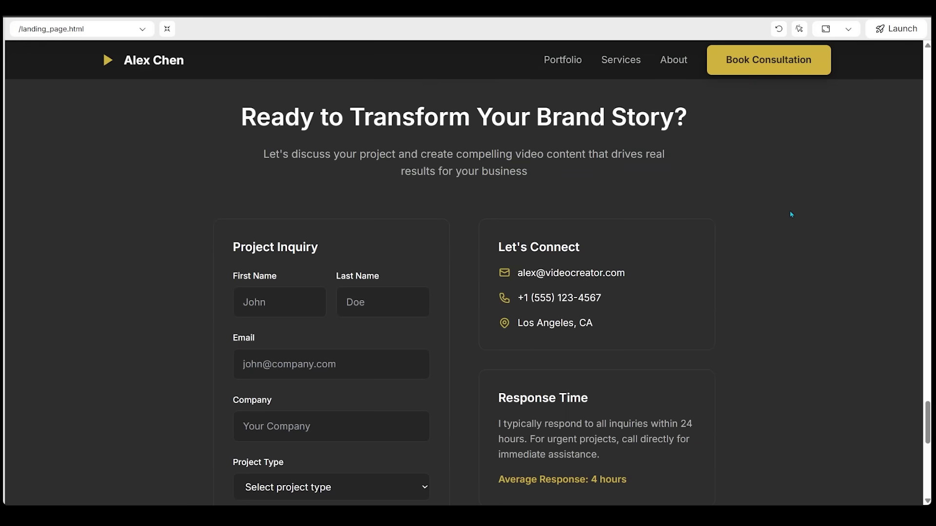
scroll(836, 283, down, 2)
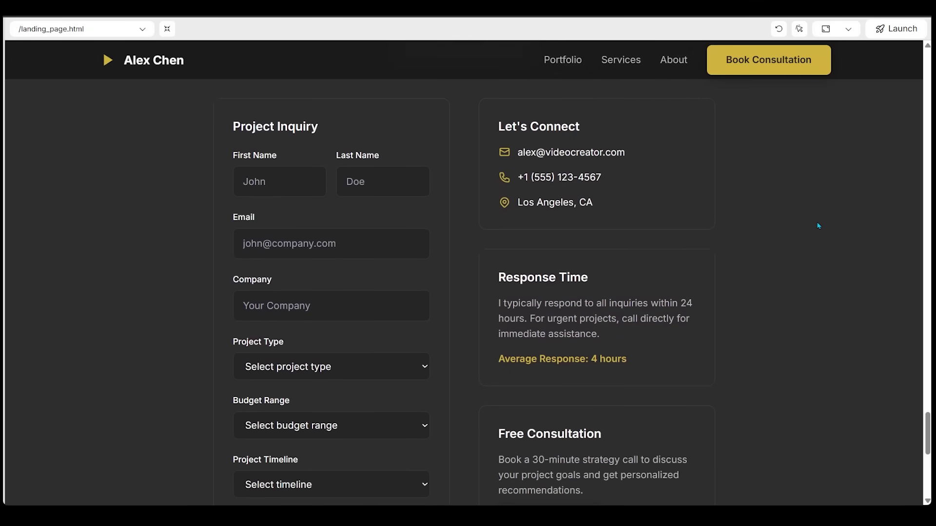
scroll(818, 226, down, 1)
scroll(818, 227, down, 1)
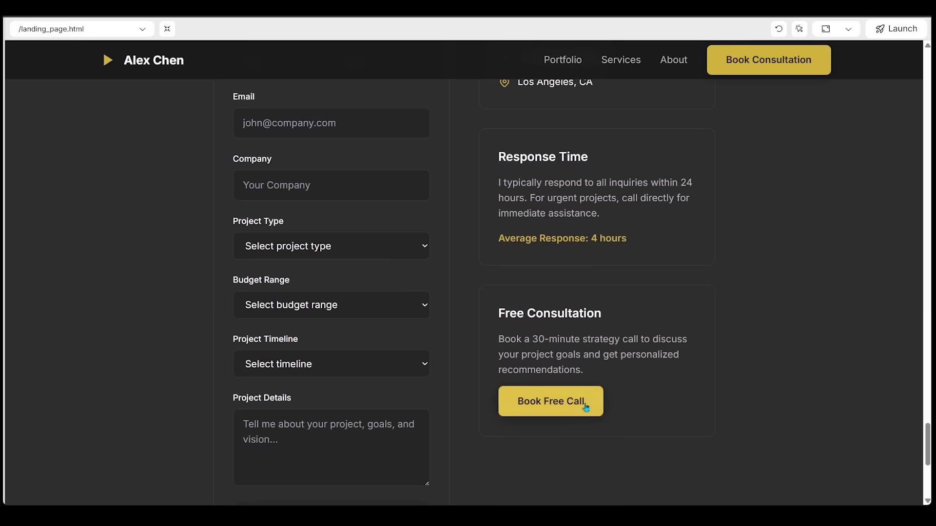
scroll(831, 322, down, 5)
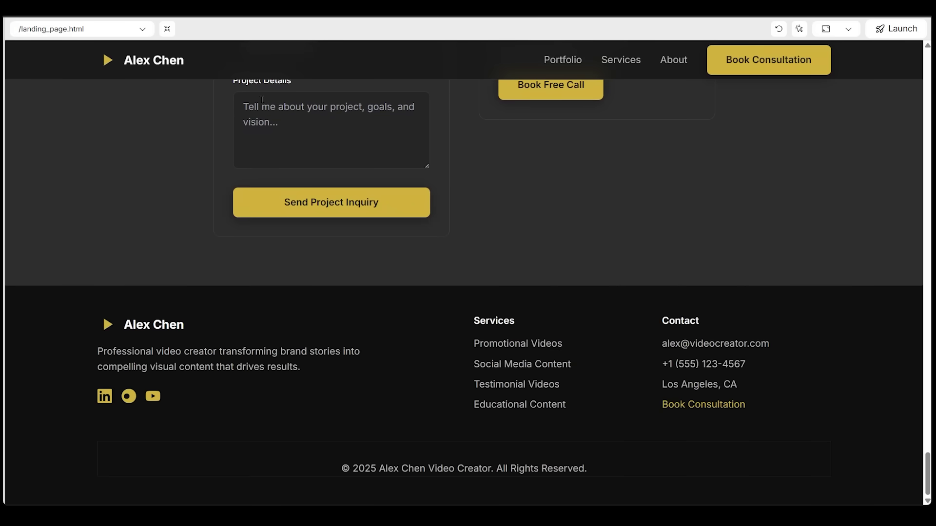
Return to the editor, click into the chat box, and turn on Select to edit
click(167, 33)
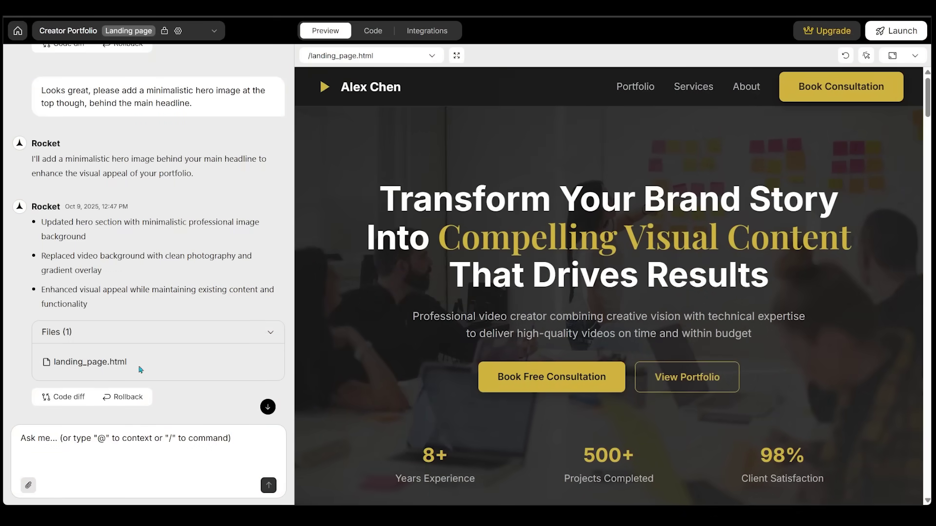
click(74, 443)
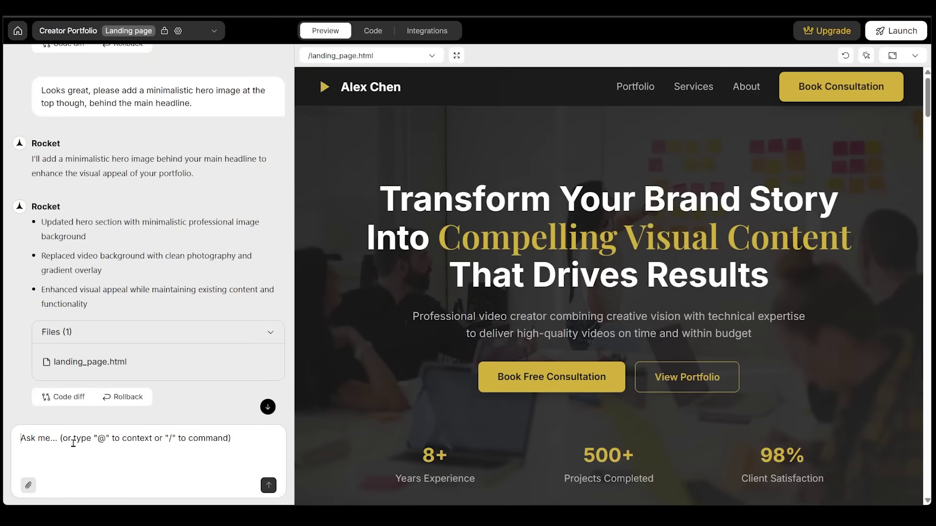
click(867, 57)
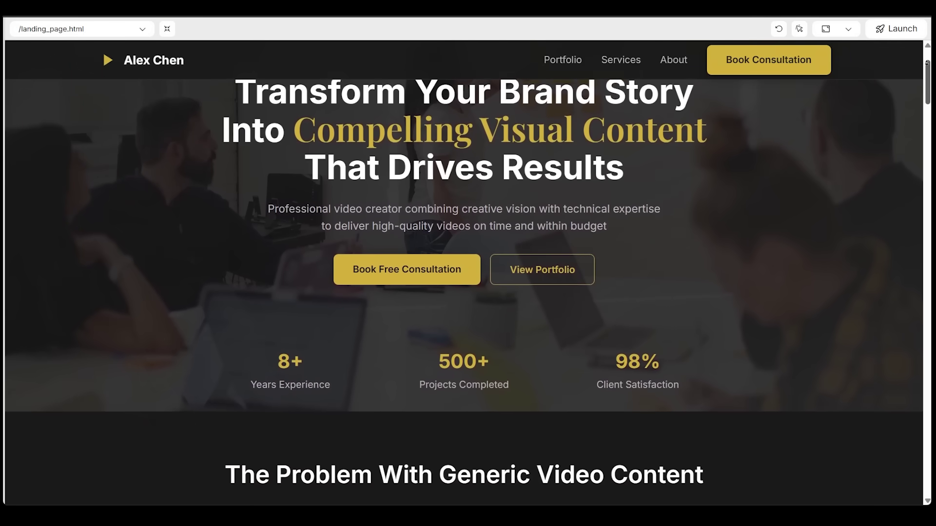
Scroll the preview to the hero stats and 'The Problem With Generic Video Content' section
scroll(463, 293, down, 2)
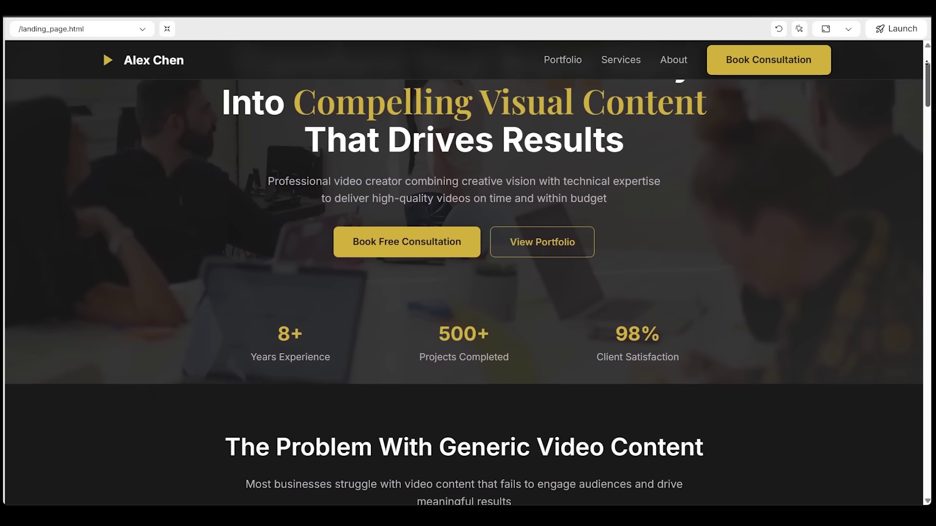
scroll(463, 292, down, 2)
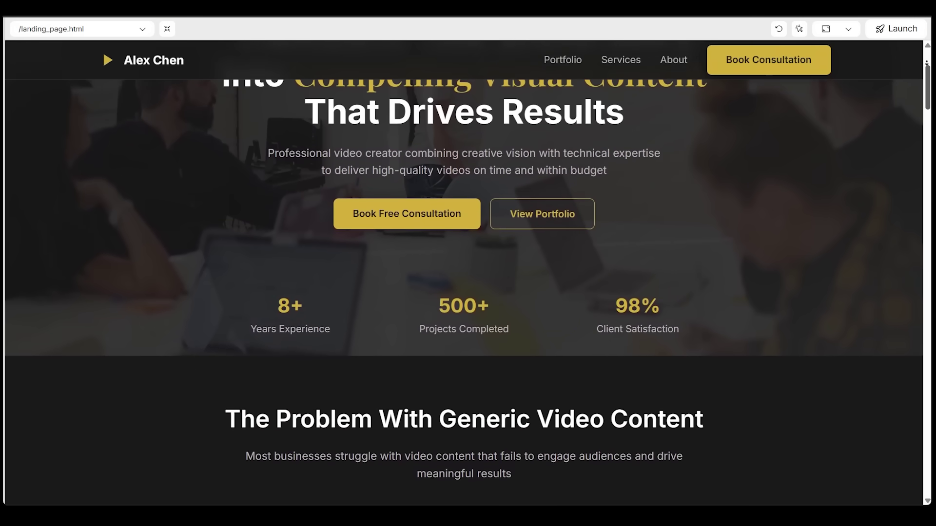
scroll(463, 292, down, 2)
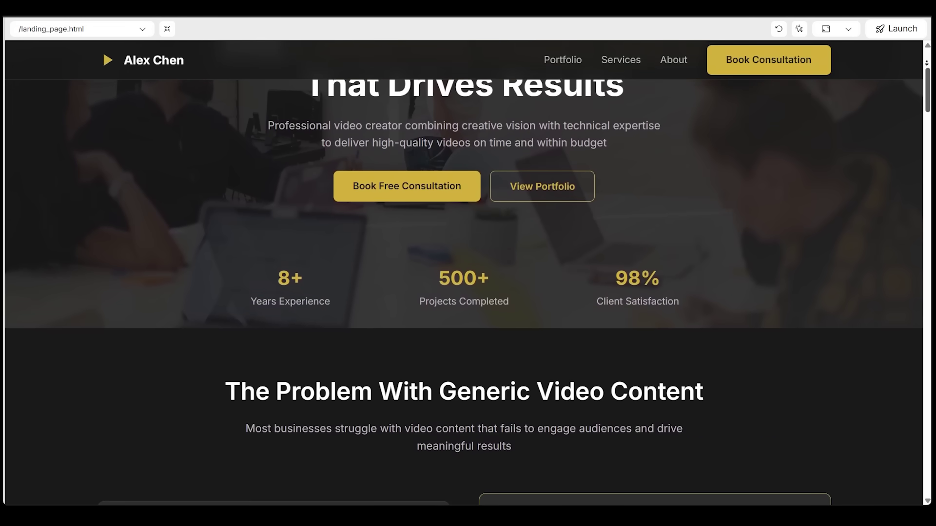
scroll(463, 293, down, 1)
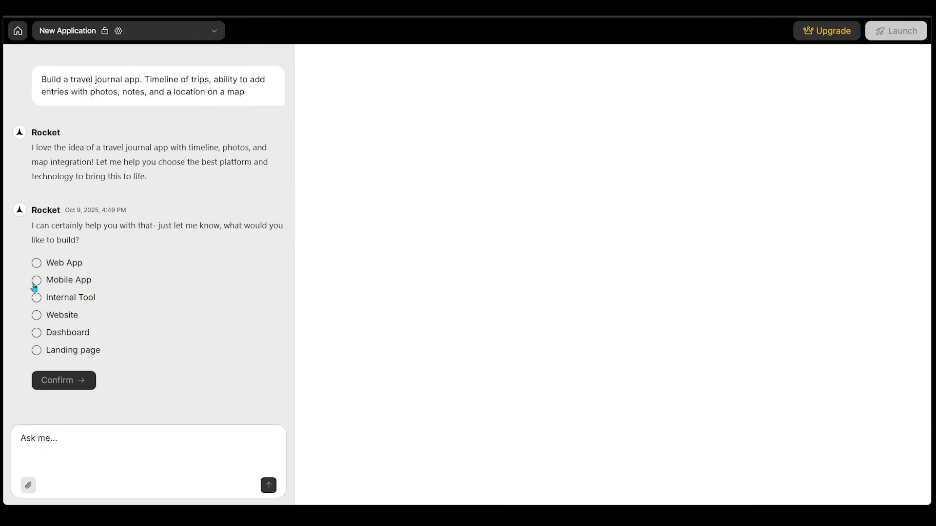
Choose Mobile App as the travel journal's build type and confirm it
click(35, 283)
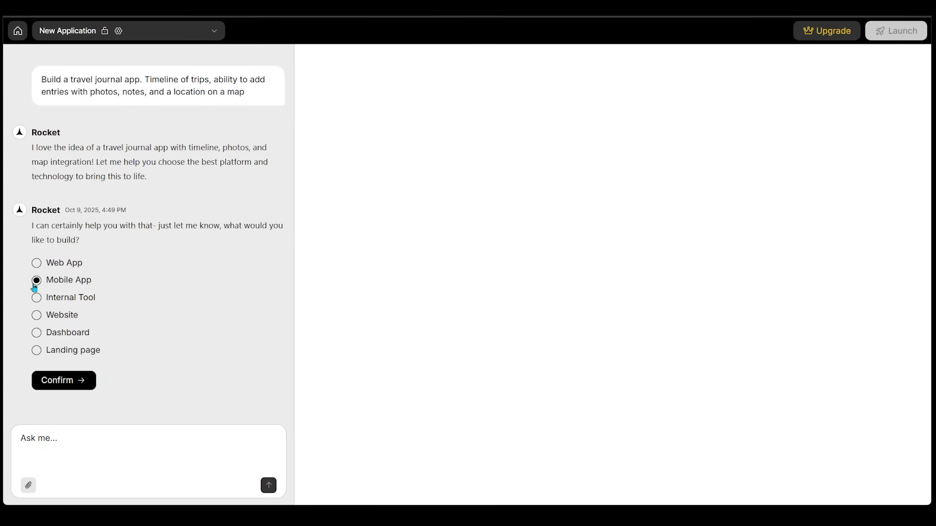
click(70, 389)
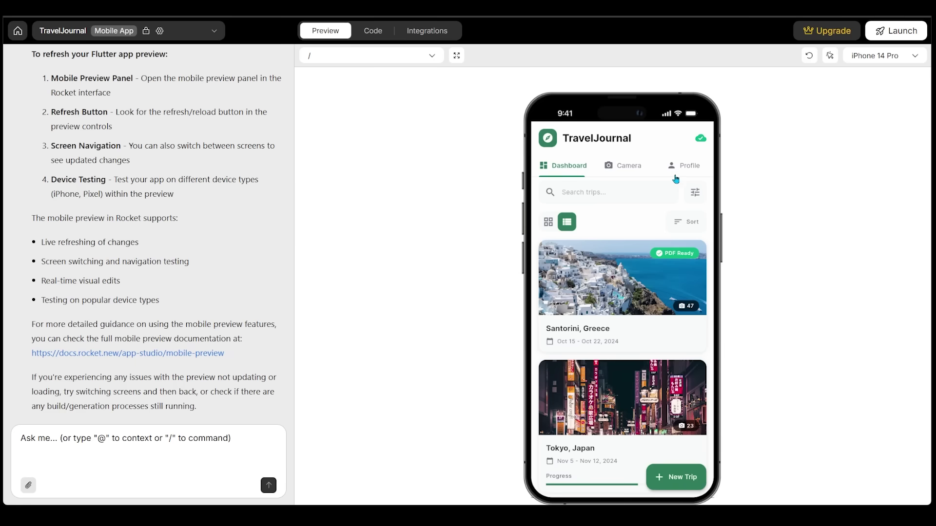
View the TravelJournal app full screen, show trips as a two-column grid, and open Santorini, Greece
click(458, 57)
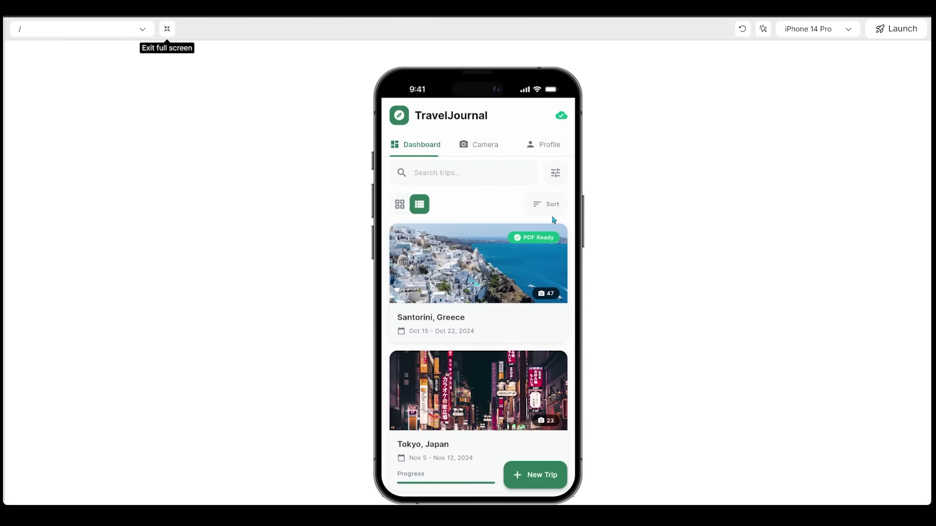
scroll(553, 242, down, 3)
scroll(550, 258, up, 3)
click(400, 205)
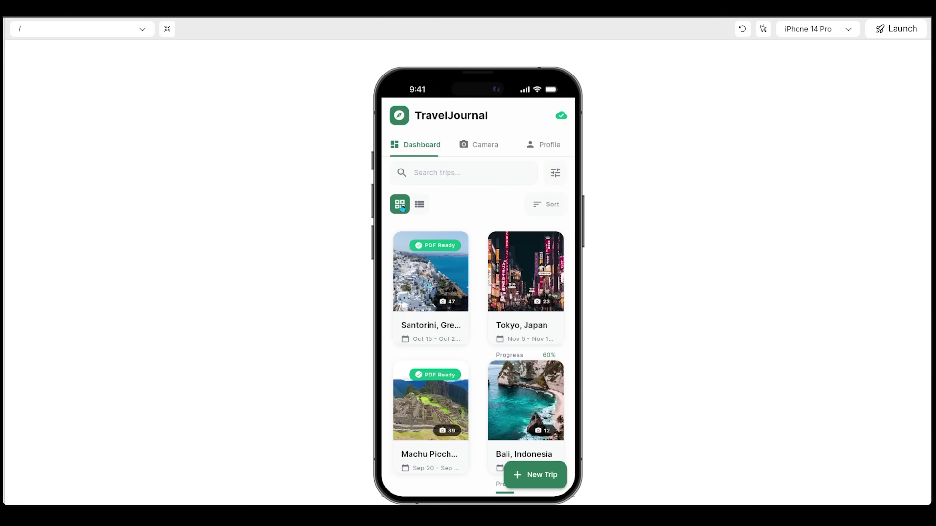
click(434, 276)
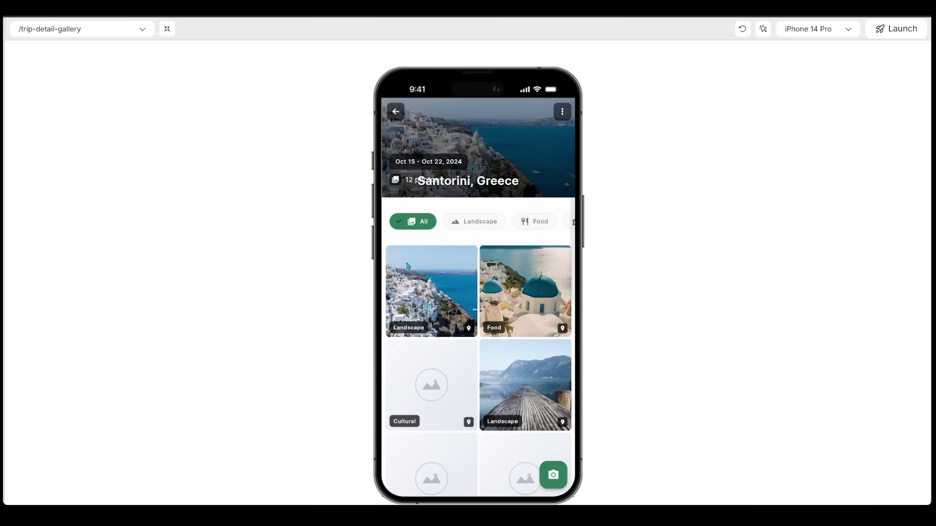
Step through the Santorini trip photos in the full-size viewer, then close it
click(434, 292)
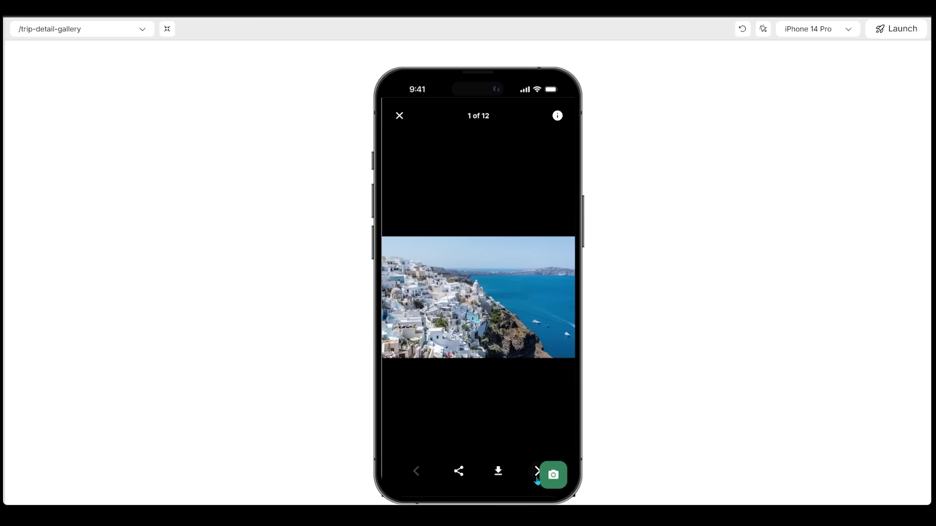
click(536, 471)
click(537, 471)
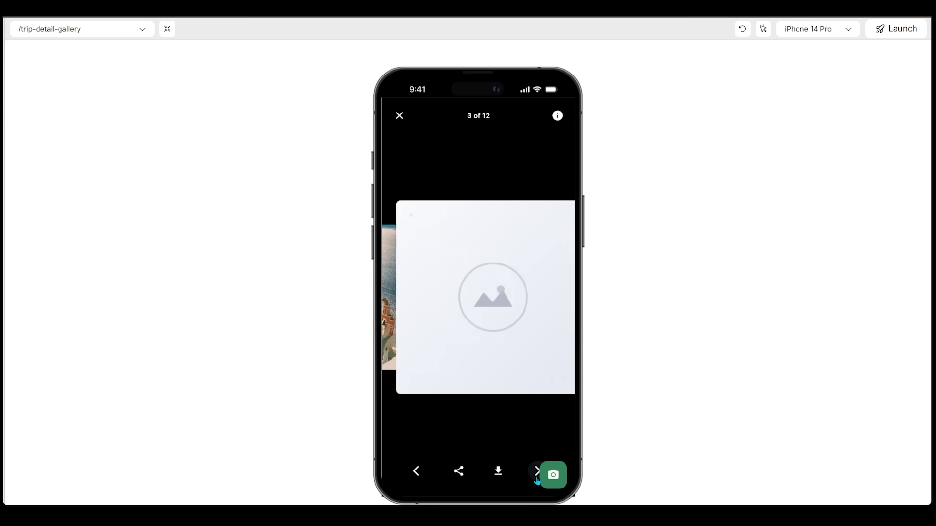
click(536, 472)
click(538, 481)
click(537, 481)
click(537, 480)
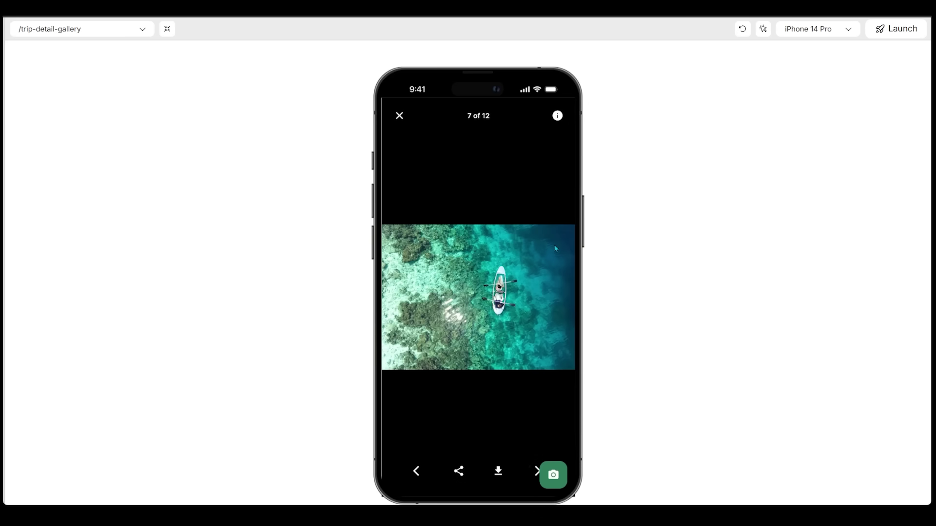
click(400, 117)
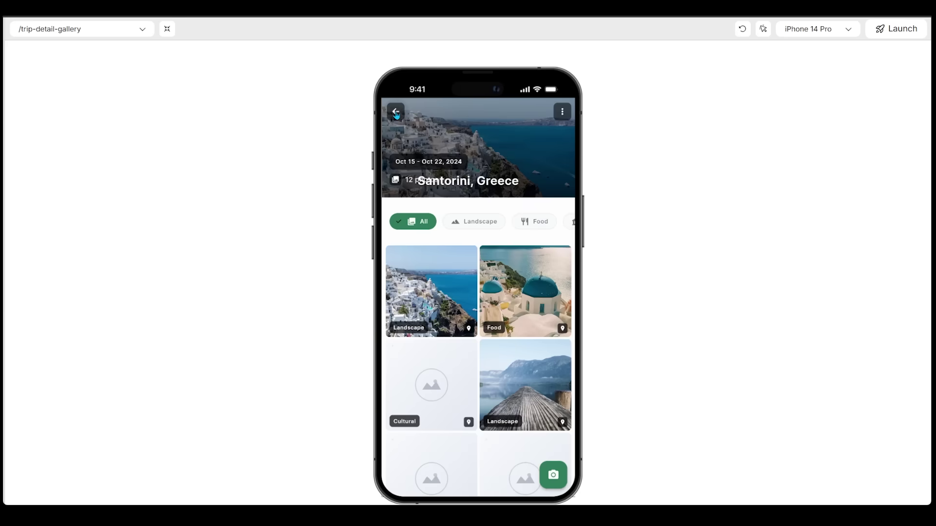
Go back, visit the Camera, Profile and Dashboard screens, then start a New Trip
click(396, 115)
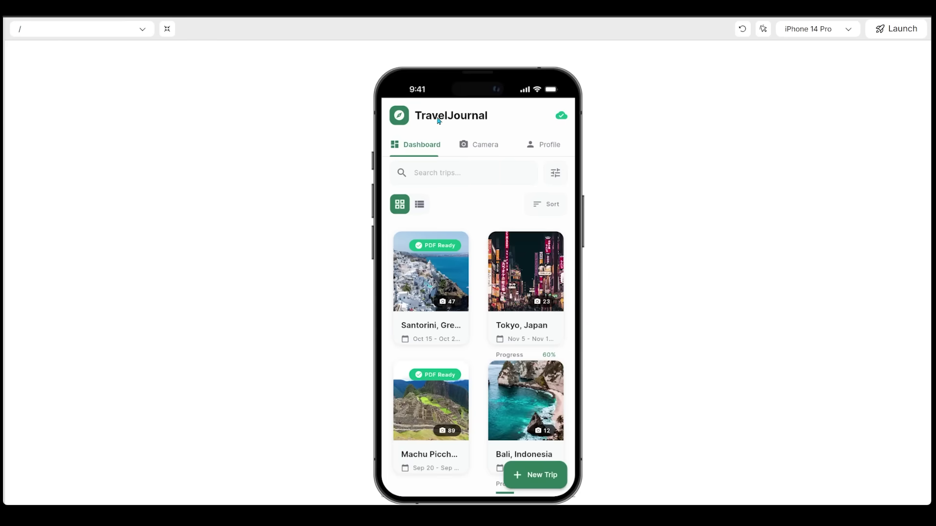
click(481, 148)
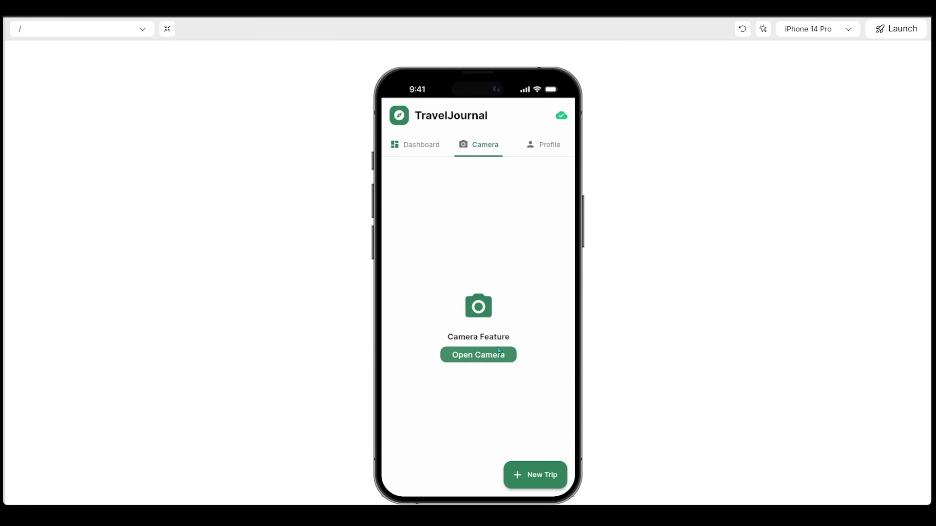
click(554, 155)
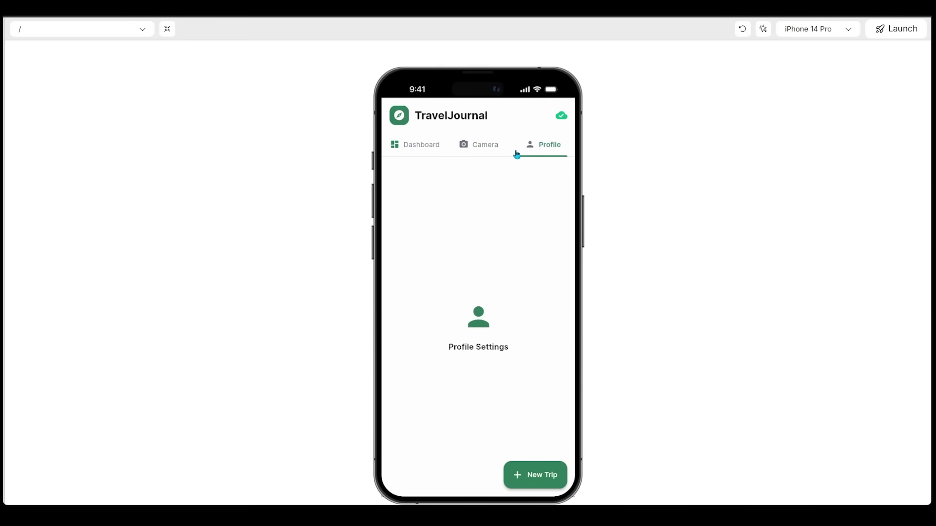
click(422, 154)
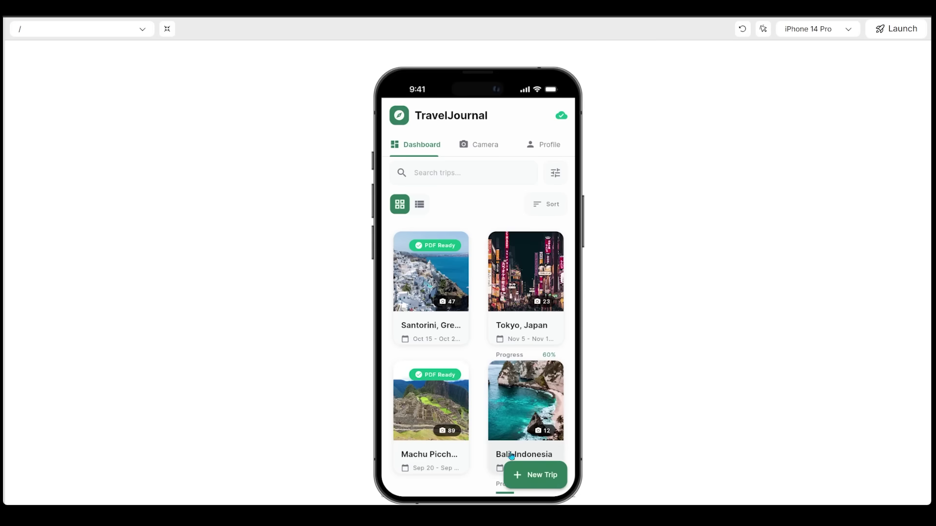
click(534, 484)
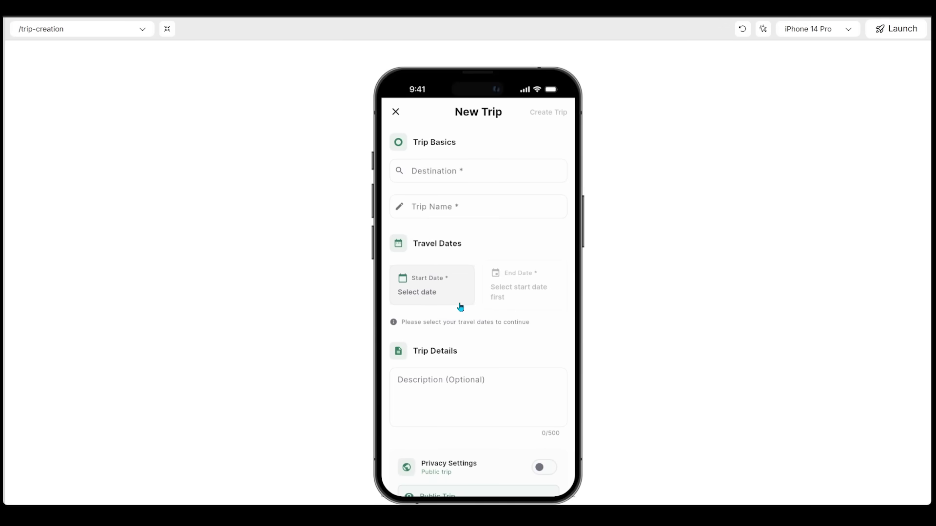
Try the New Trip form's destination suggestions, scroll through its fields, and close the form
scroll(460, 307, down, 8)
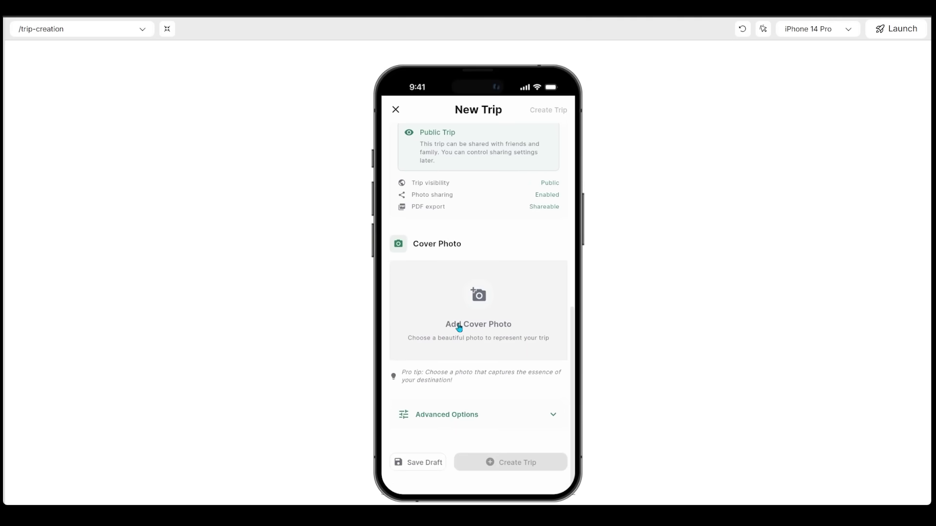
scroll(458, 323, up, 10)
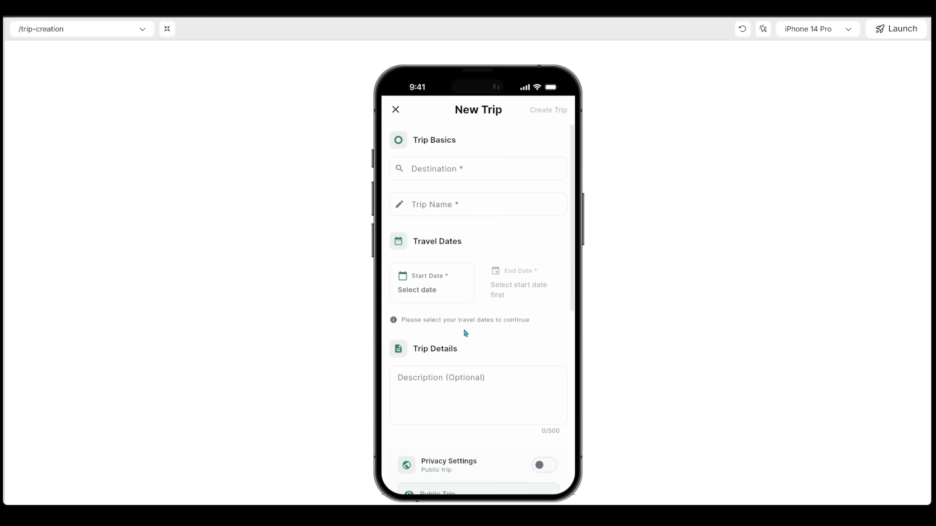
click(443, 172)
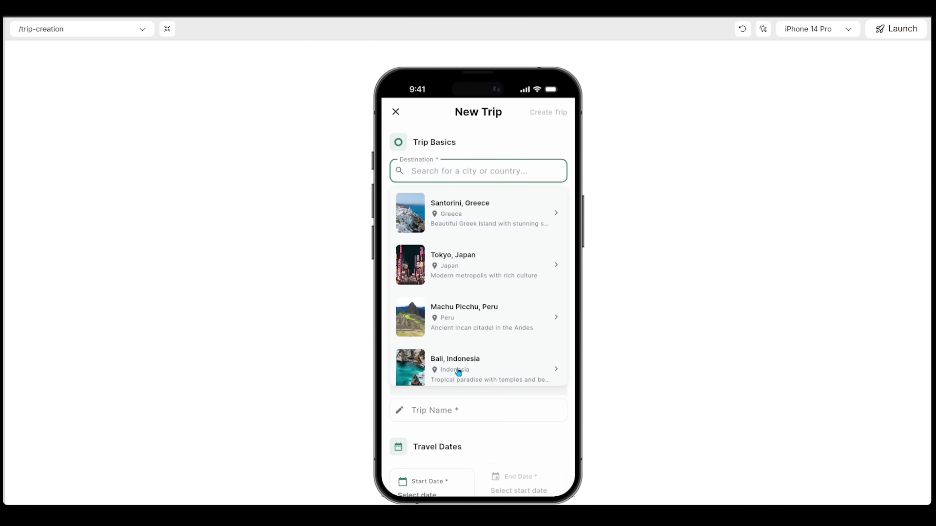
click(506, 147)
scroll(432, 213, down, 3)
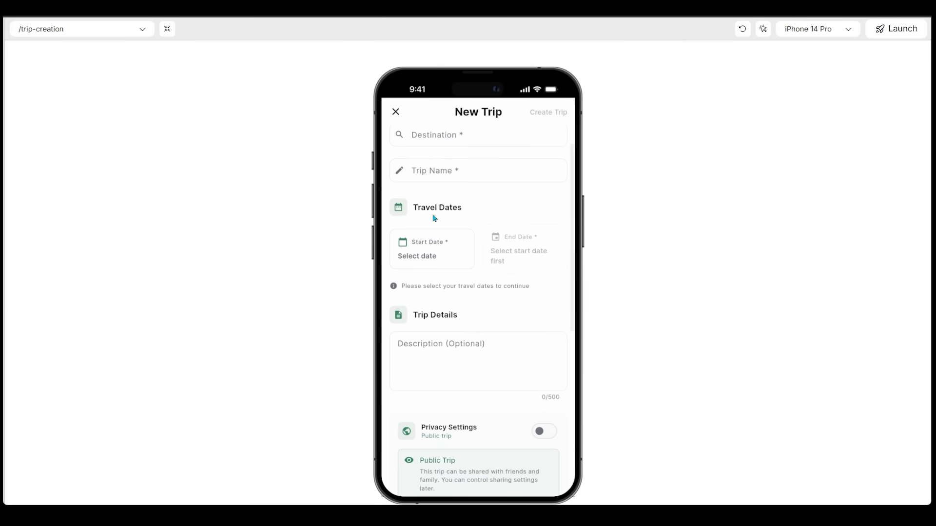
scroll(434, 273, down, 10)
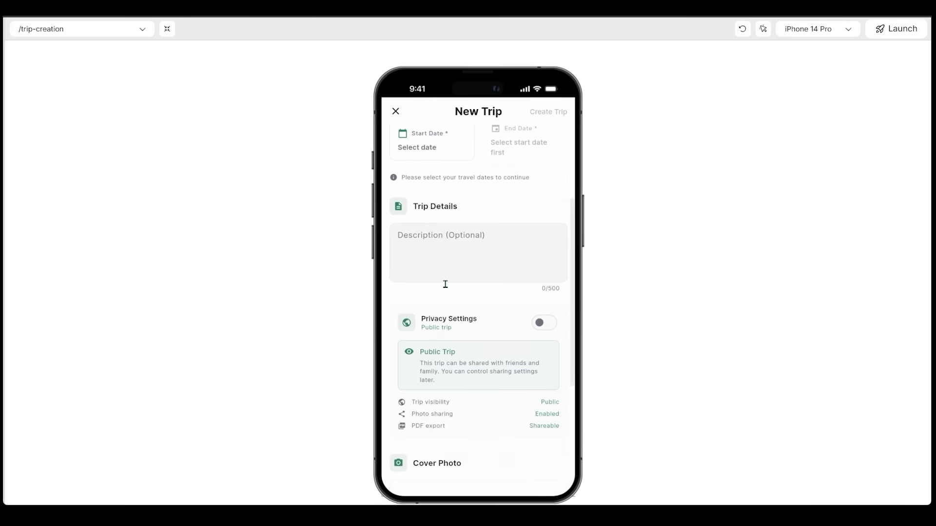
scroll(476, 362, up, 15)
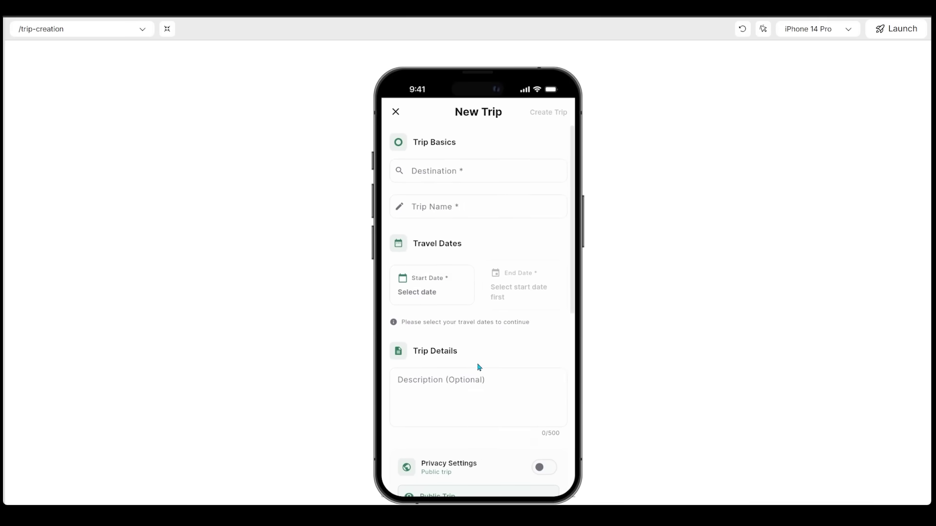
click(395, 112)
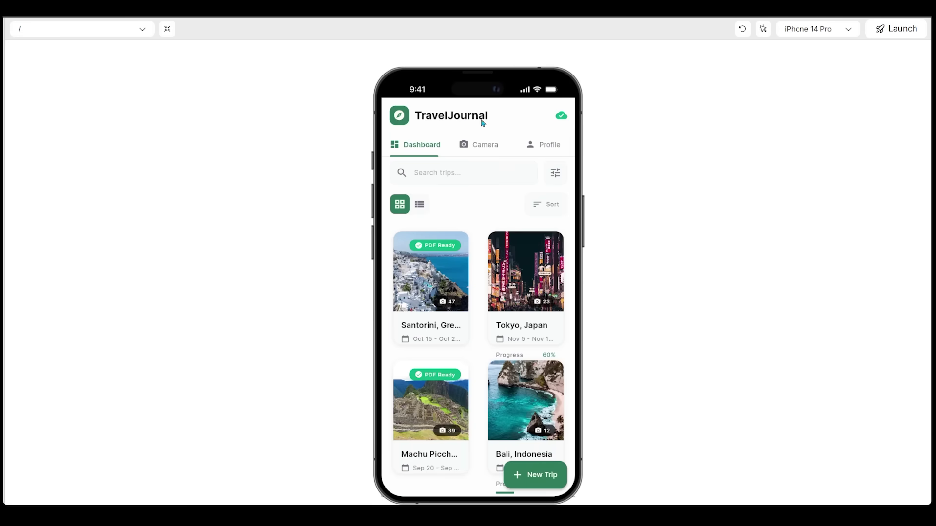
Ask Rocket to make the app background darker instead of white, then review the app_theme.dart update
click(167, 29)
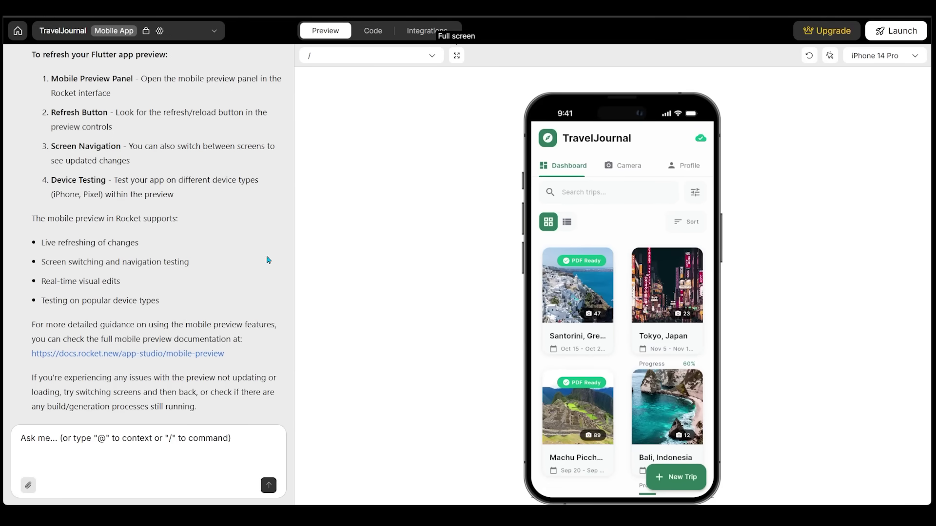
click(130, 441)
text(Make the background darker, not white.)
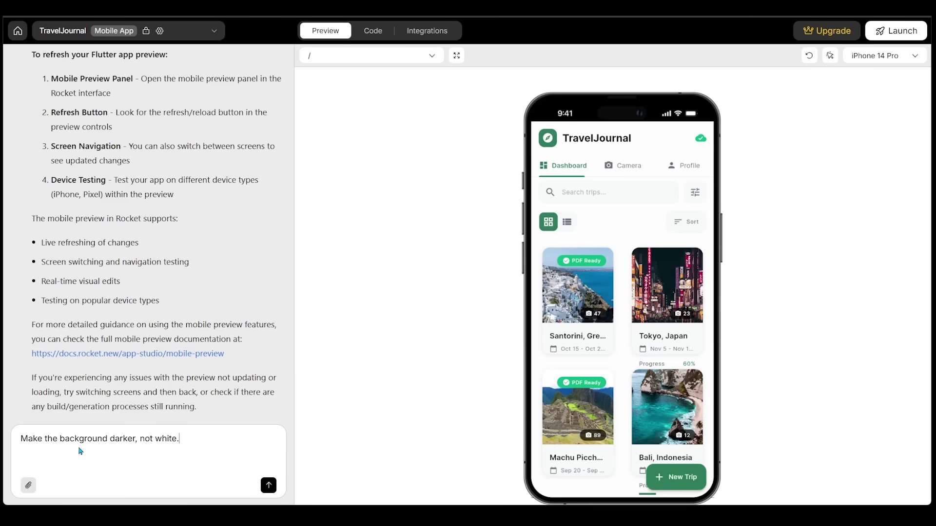
click(268, 486)
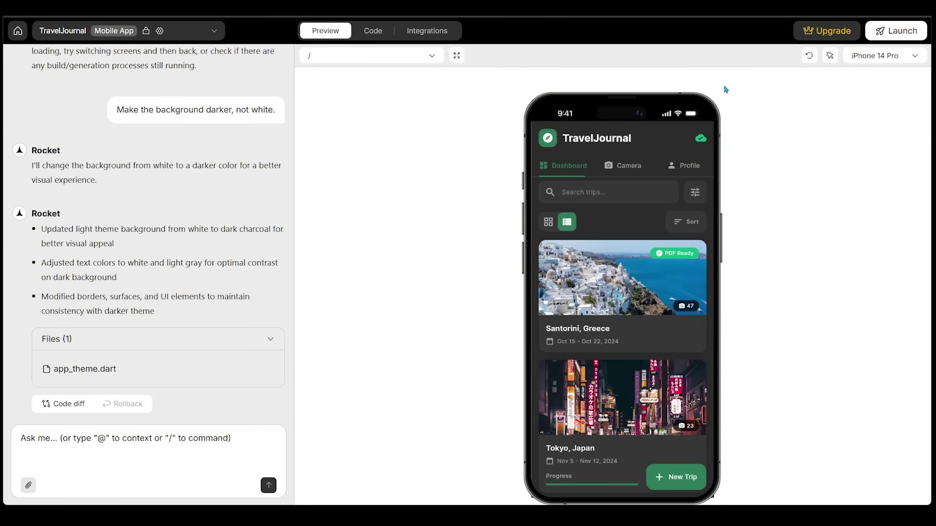
scroll(711, 291, down, 5)
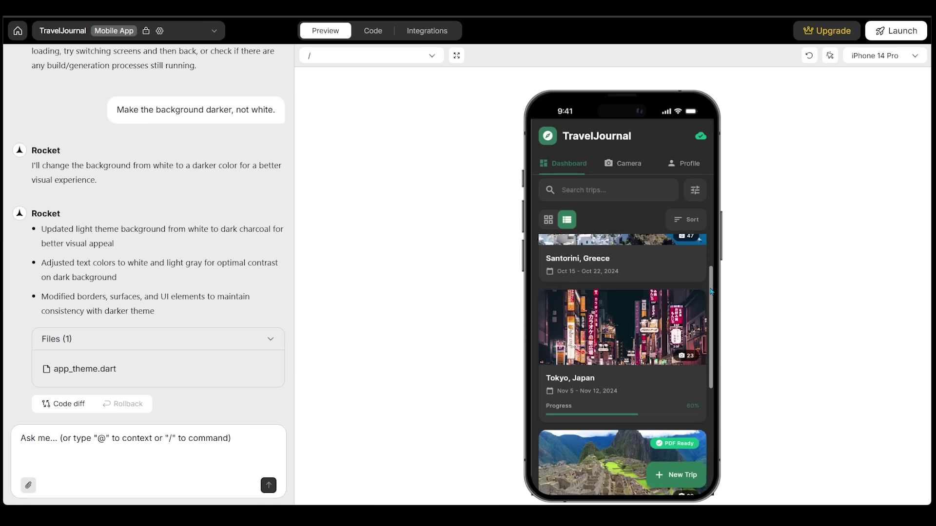
scroll(711, 291, down, 6)
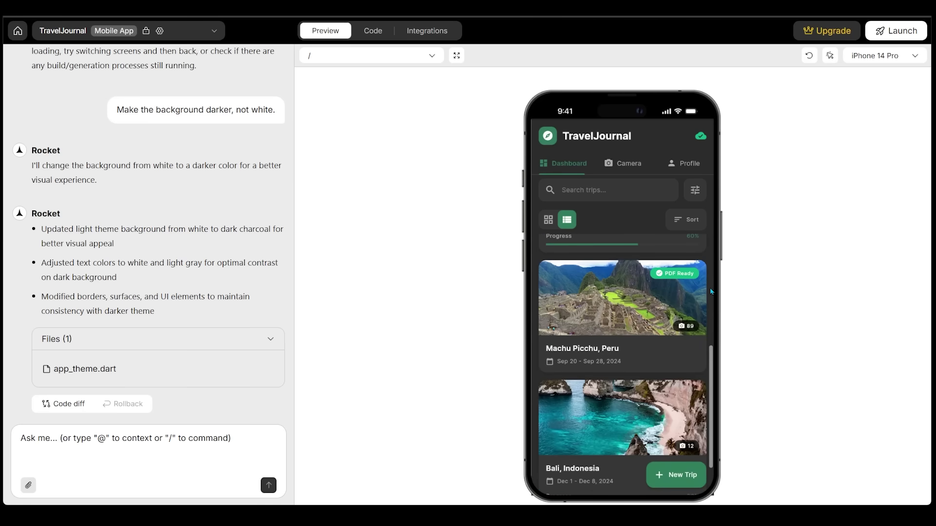
scroll(711, 292, down, 1)
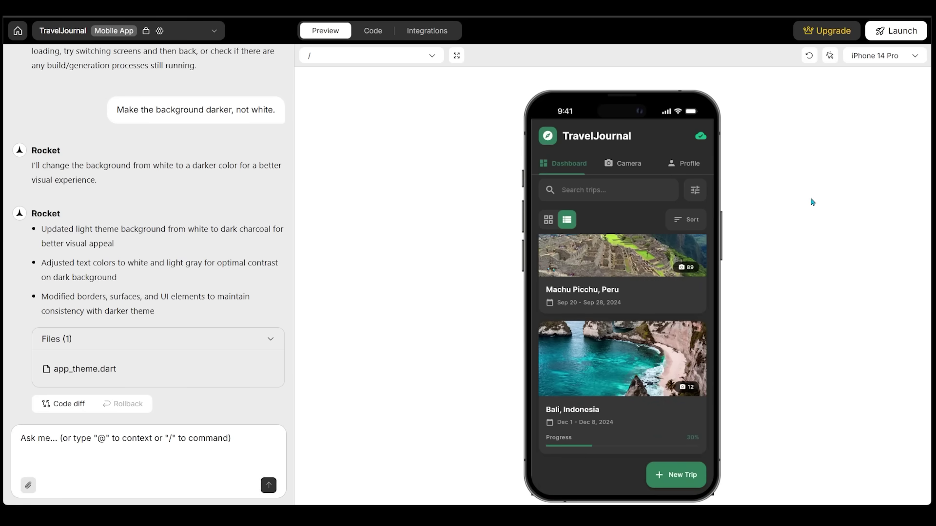
Preview TravelJournal on a Samsung Galaxy frame, then switch to the iPhone SE frame
click(885, 58)
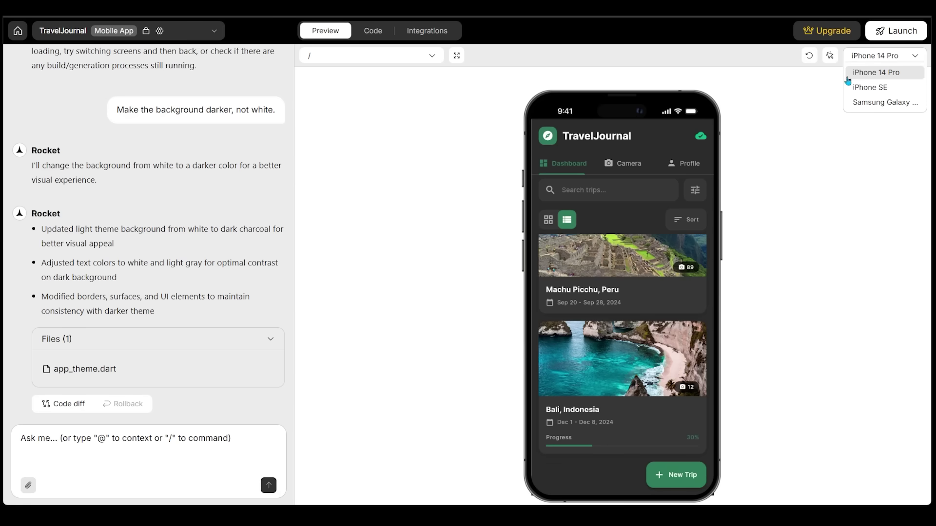
click(882, 103)
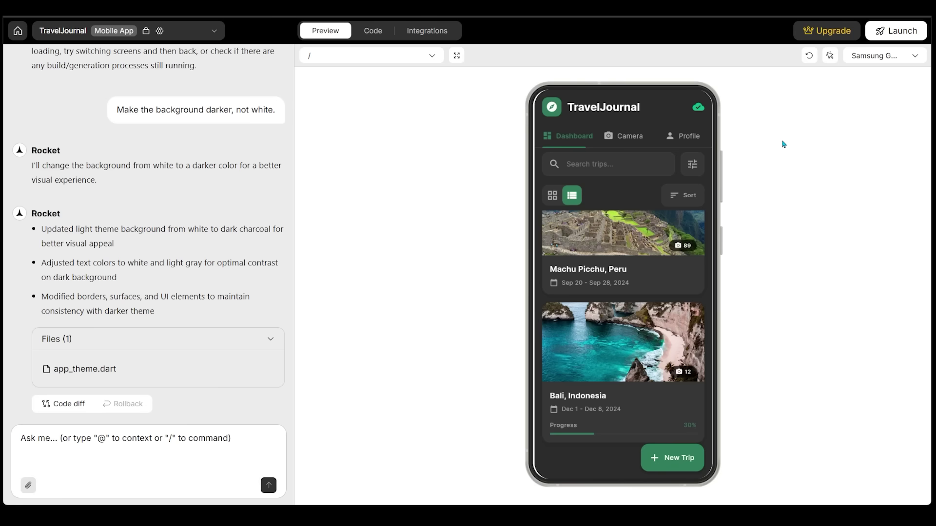
click(868, 61)
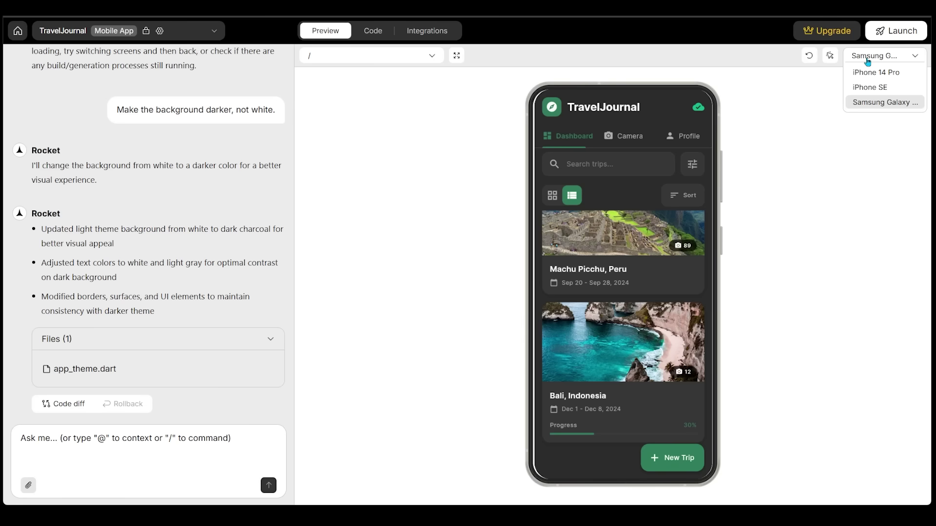
click(870, 87)
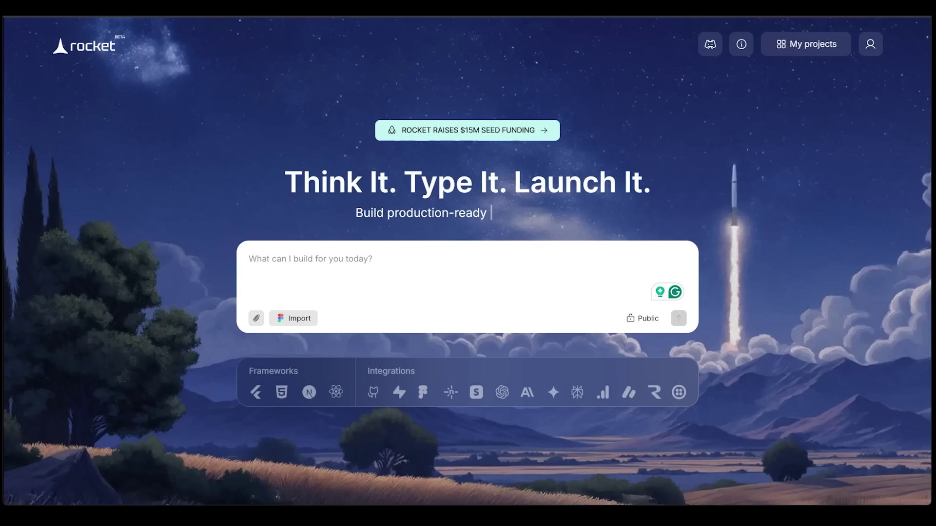
Paste the EcommerceAdmin dashboard description into the home page prompt
text(Create an E-commerce Admin Dashboard -Manage products, track orders, and monitor revenue -Built-in Stripe integration for payments -Fully responsive, analytics-ready)
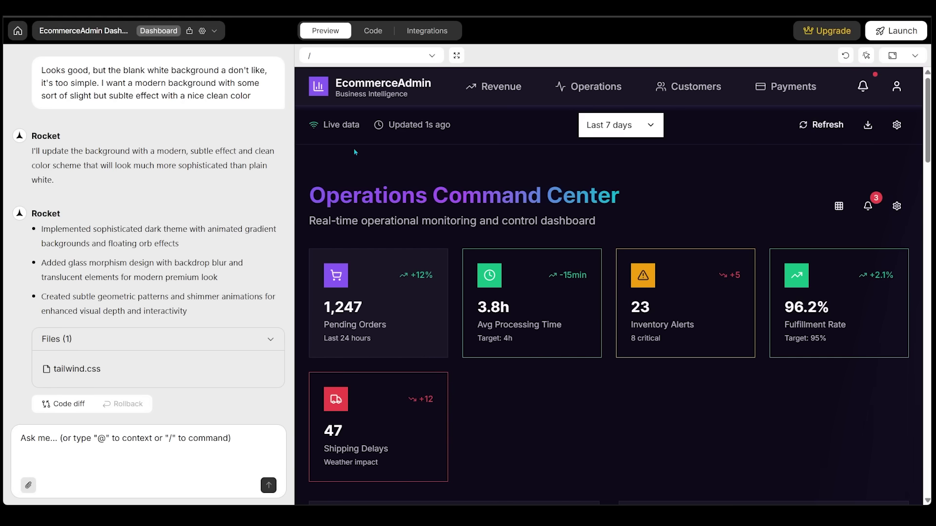
Expand the dashboard preview to full window, browse Order Pipeline to Real-Time Orders, and focus orders search
click(456, 56)
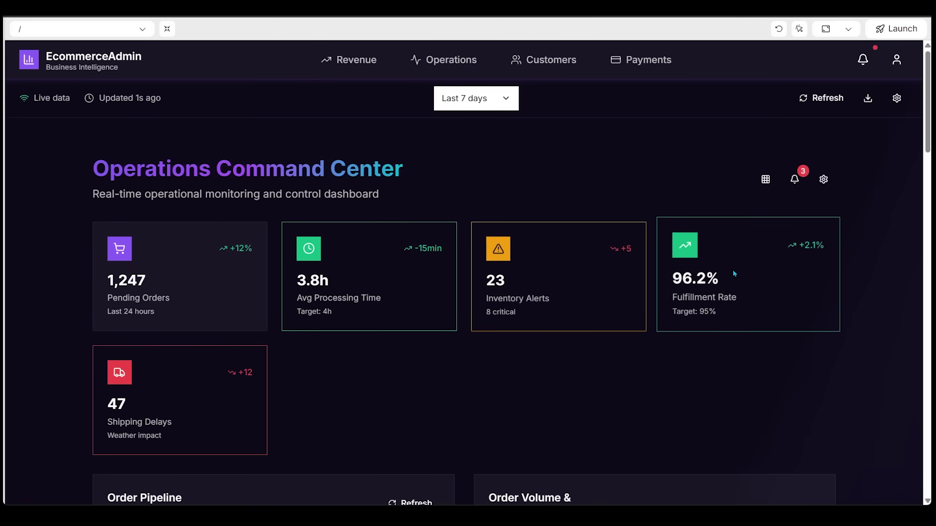
drag(928, 109, 929, 180)
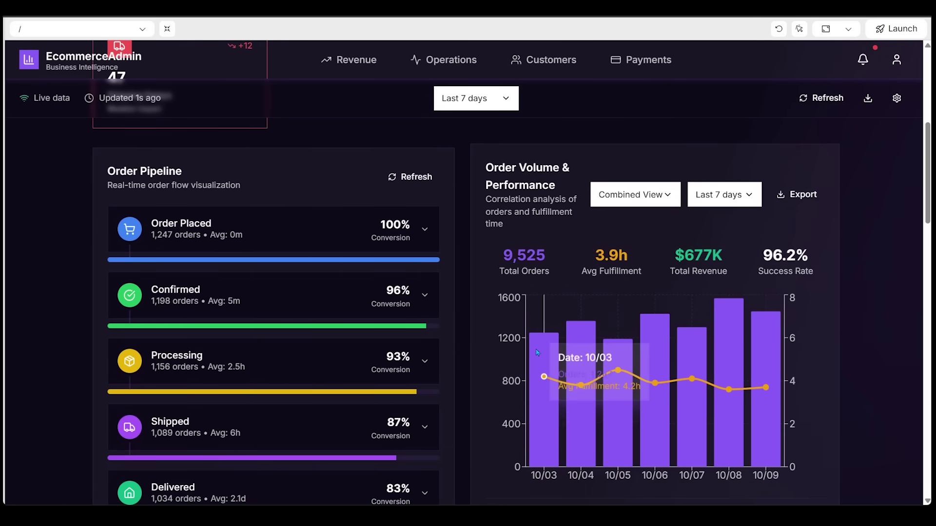
mouse_move(624, 347)
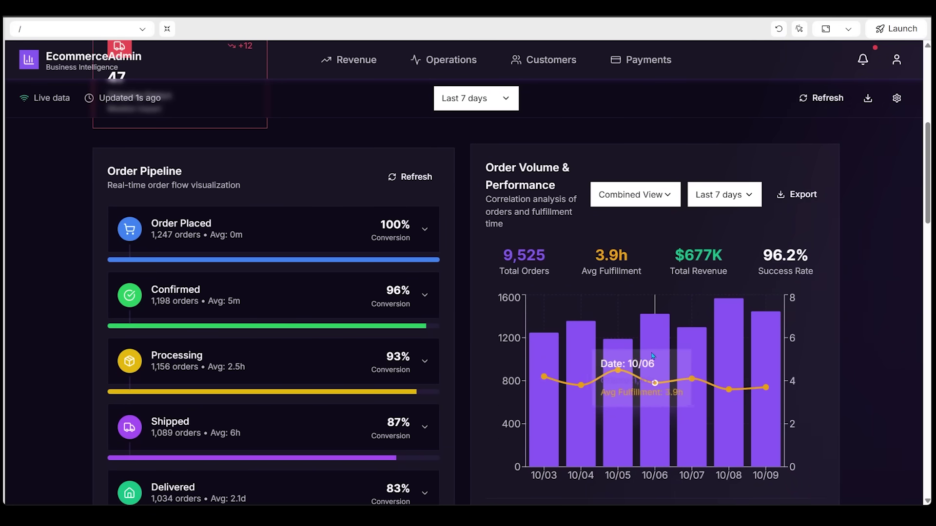
mouse_move(687, 397)
mouse_move(713, 406)
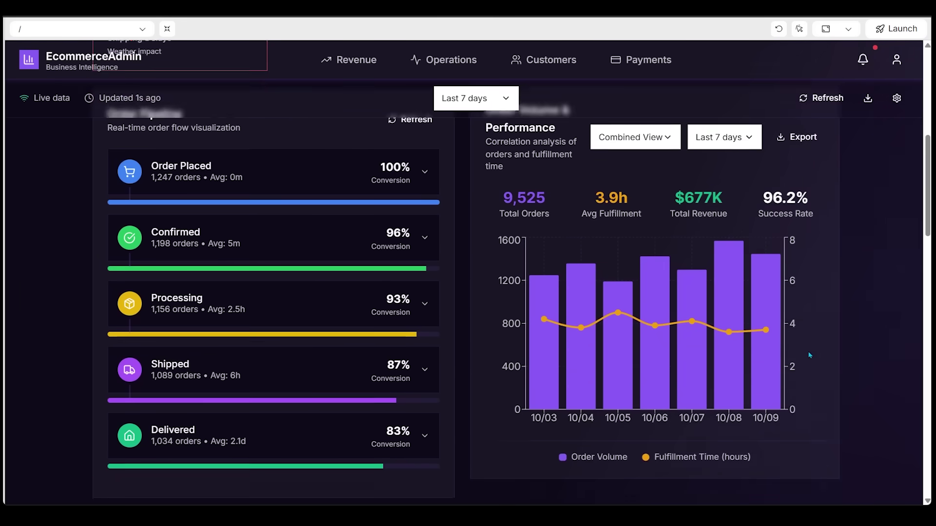
scroll(809, 356, down, 8)
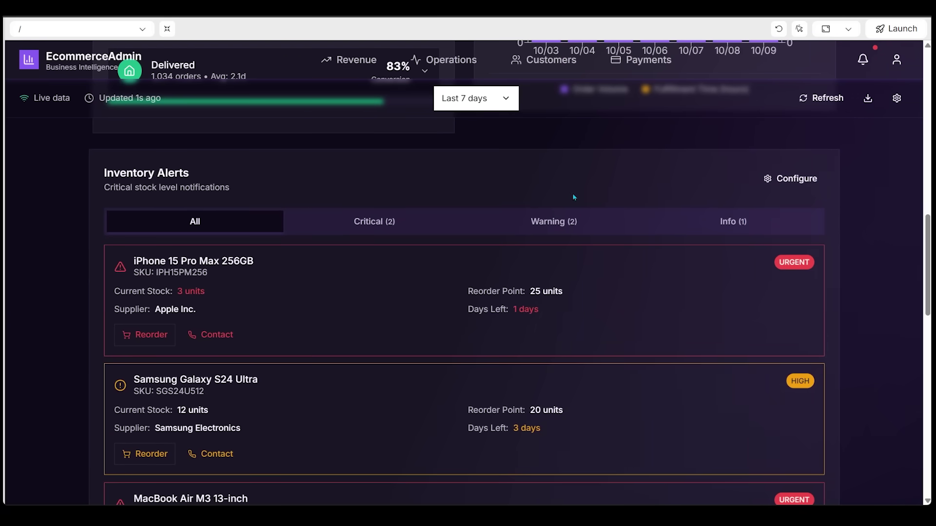
scroll(875, 202, down, 3)
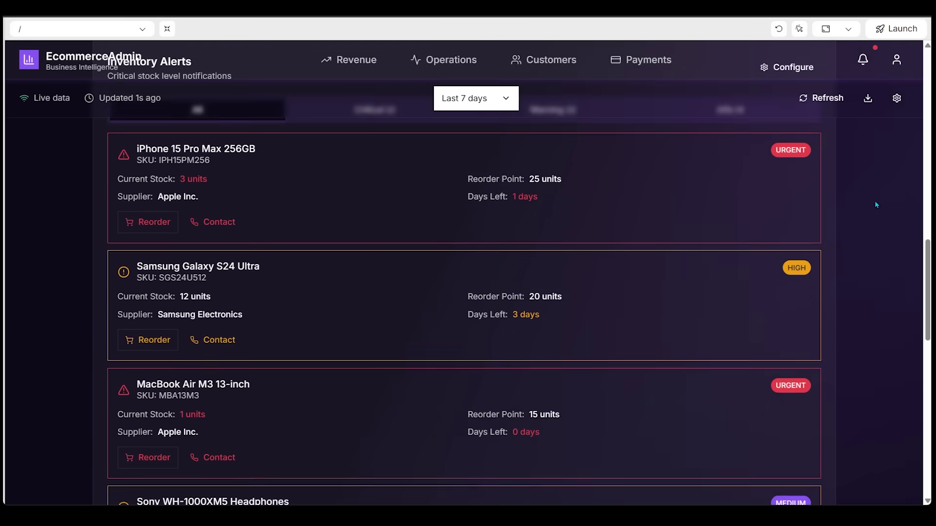
scroll(876, 205, down, 12)
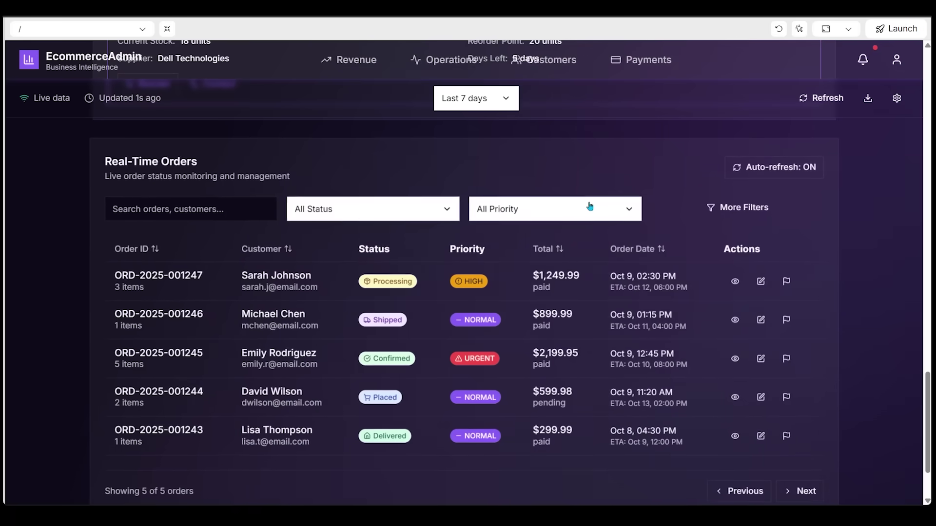
click(151, 208)
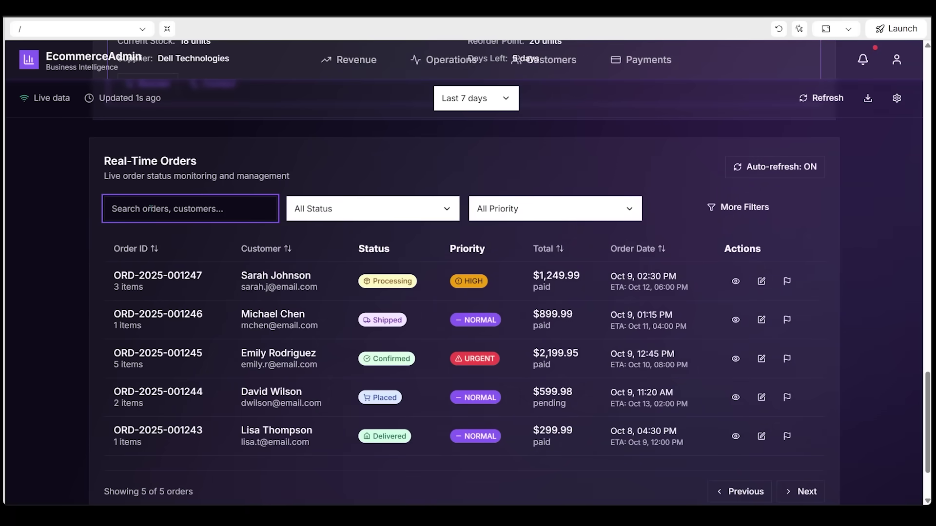
scroll(151, 209, up, 12)
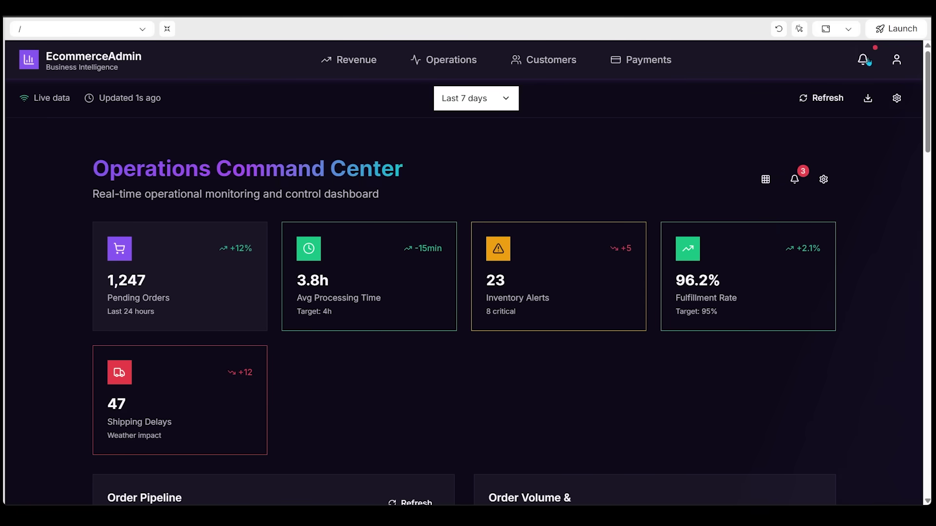
Open the Revenue Analytics Hub page and scroll through its trends, payment methods and top products
click(358, 60)
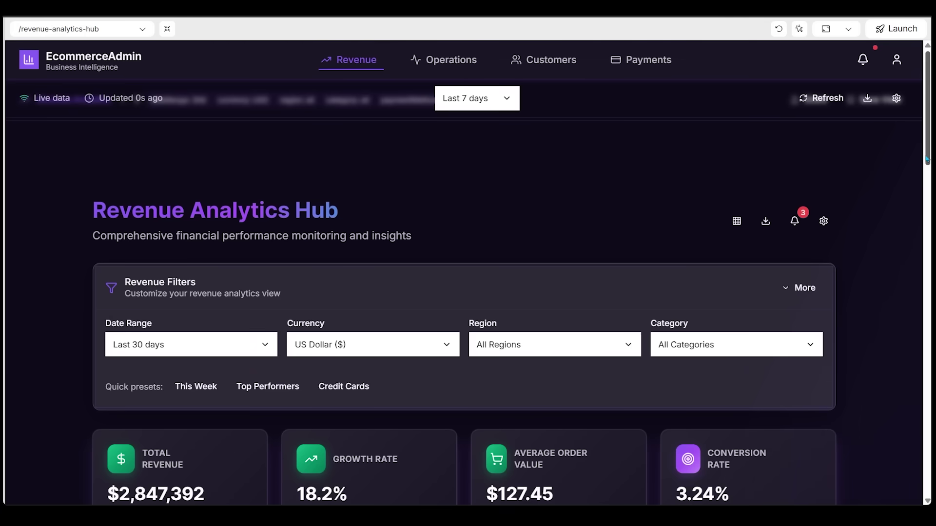
scroll(930, 135, down, 3)
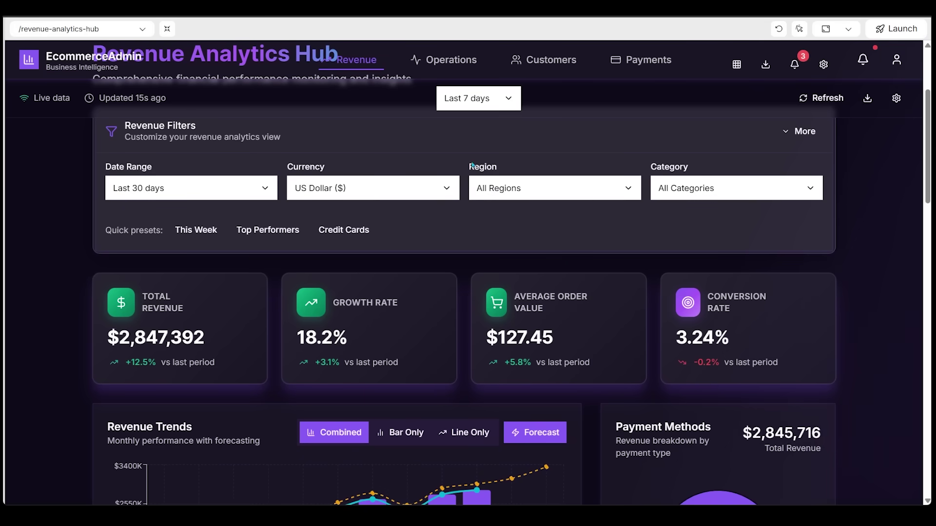
scroll(192, 182, down, 3)
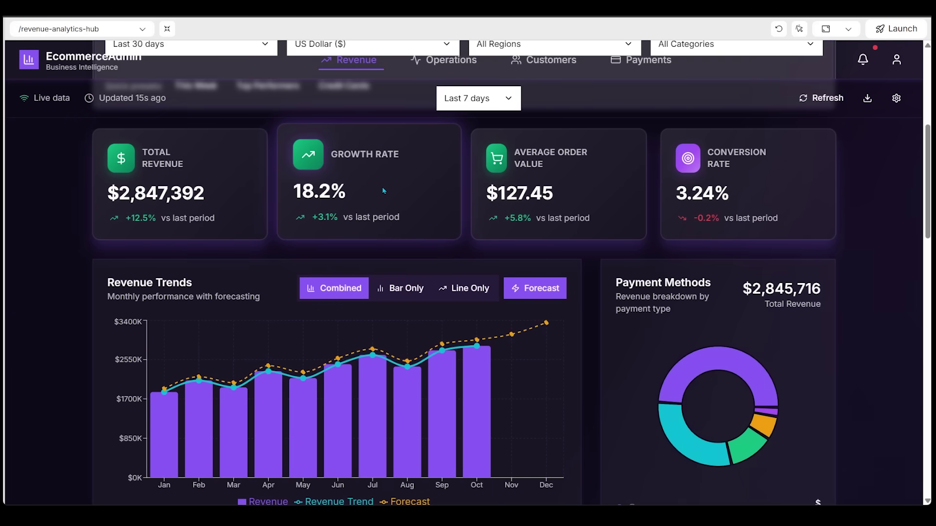
scroll(628, 176, down, 2)
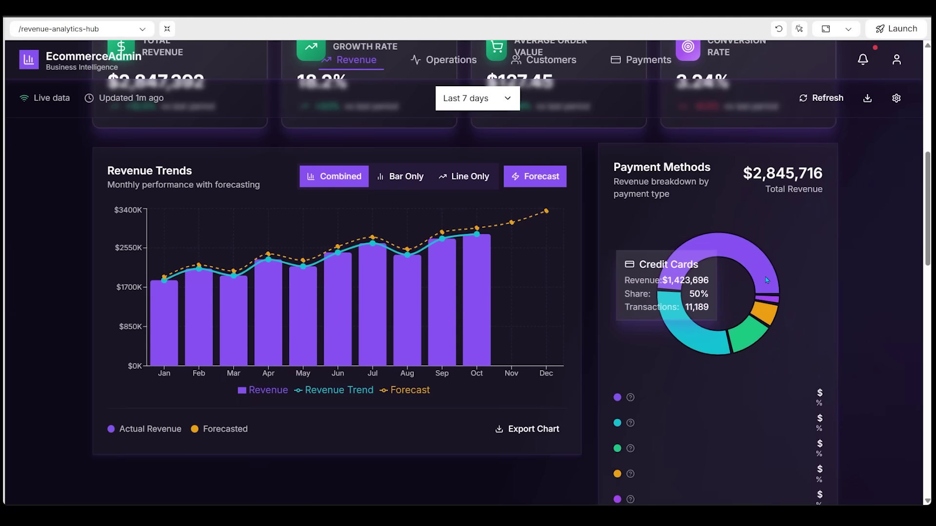
scroll(761, 287, down, 8)
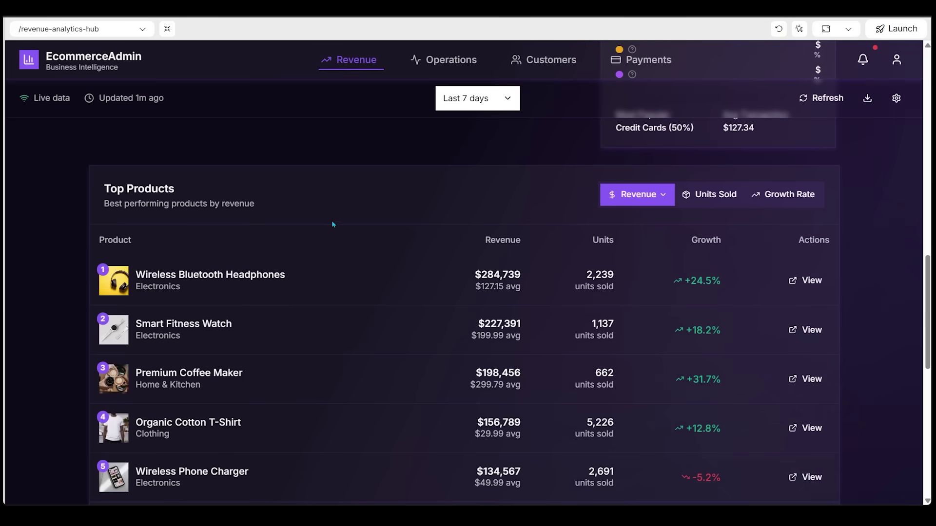
scroll(461, 271, down, 5)
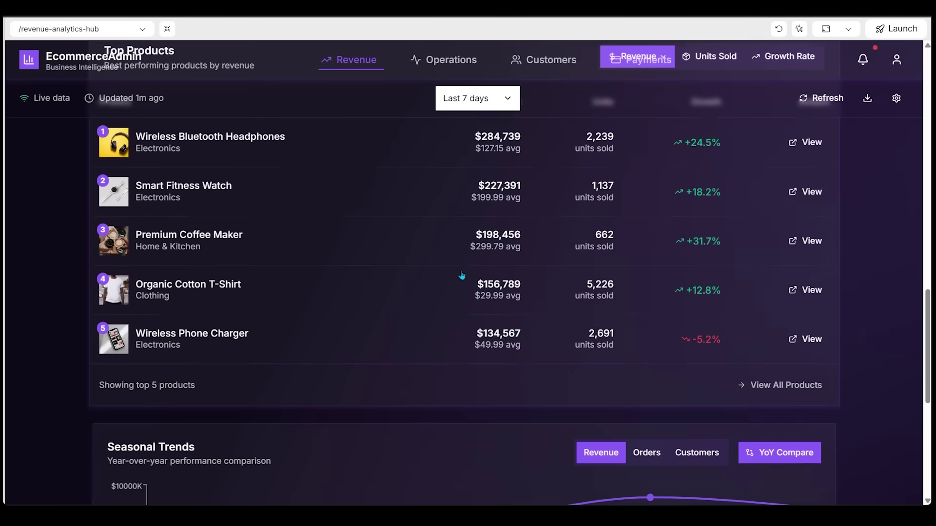
scroll(463, 278, down, 3)
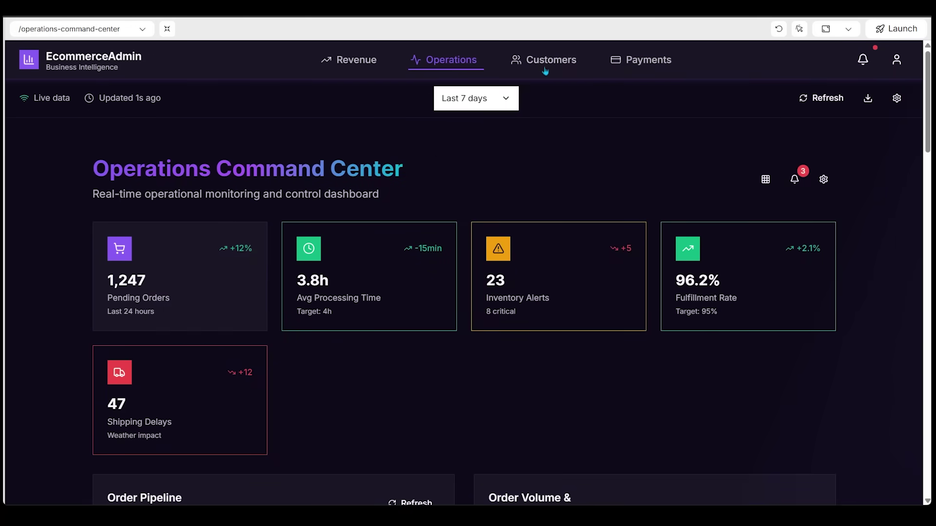
Switch the dashboard preview to the Customer Insights Portal page
click(545, 68)
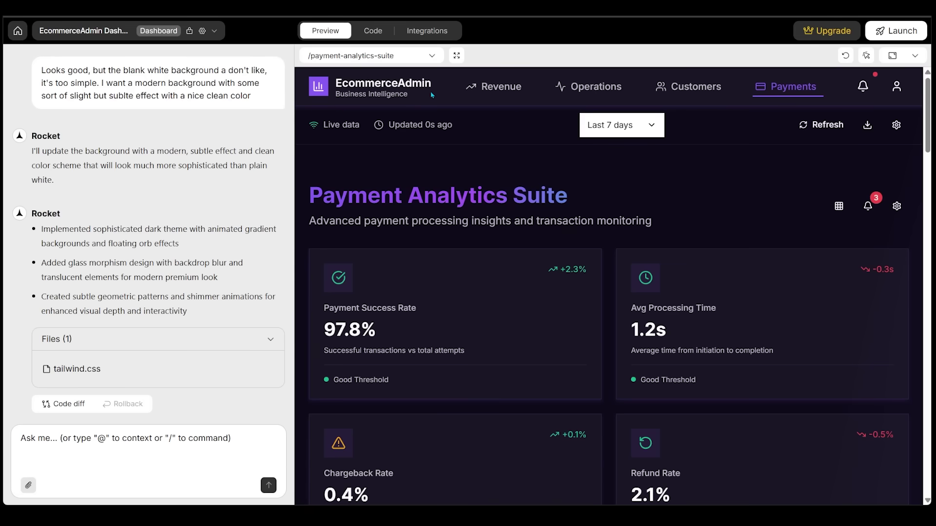
click(370, 32)
click(416, 33)
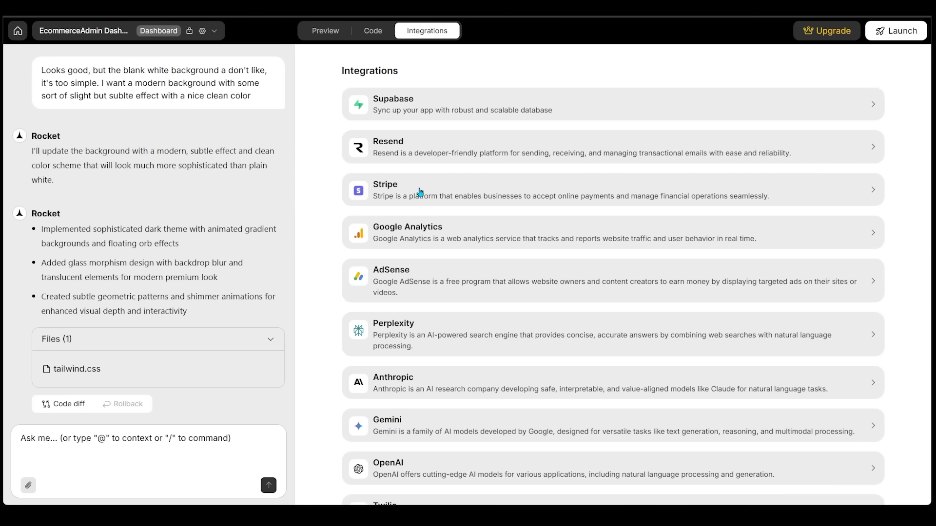
click(420, 192)
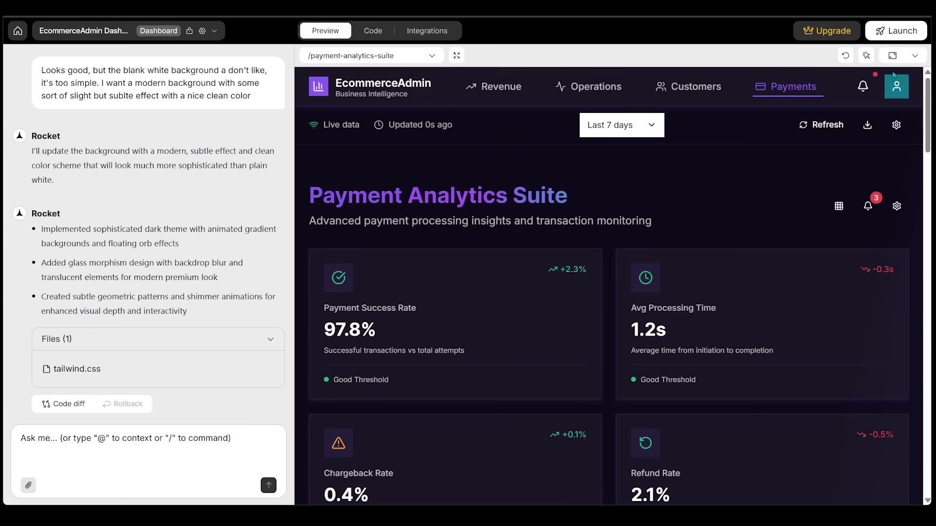
Bring up the Launch options for the EcommerceAdmin dashboard
click(899, 34)
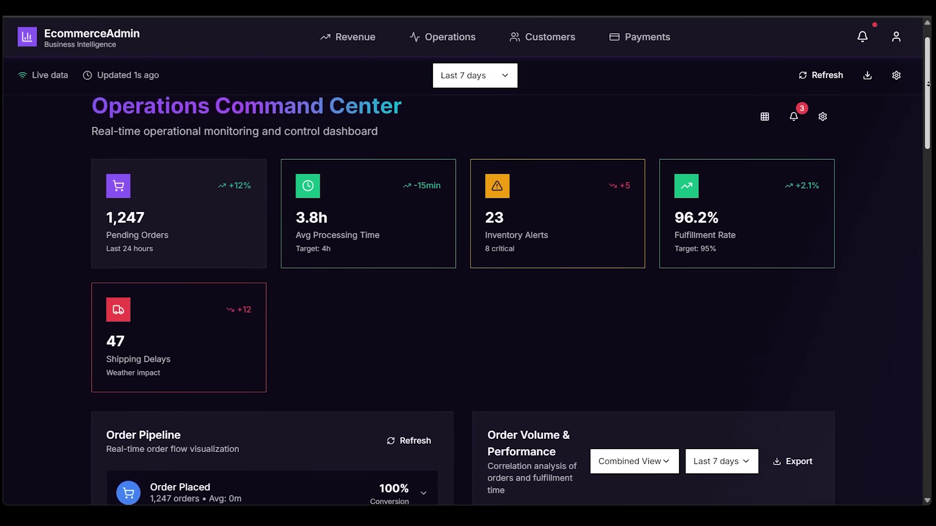
scroll(928, 84, down, 3)
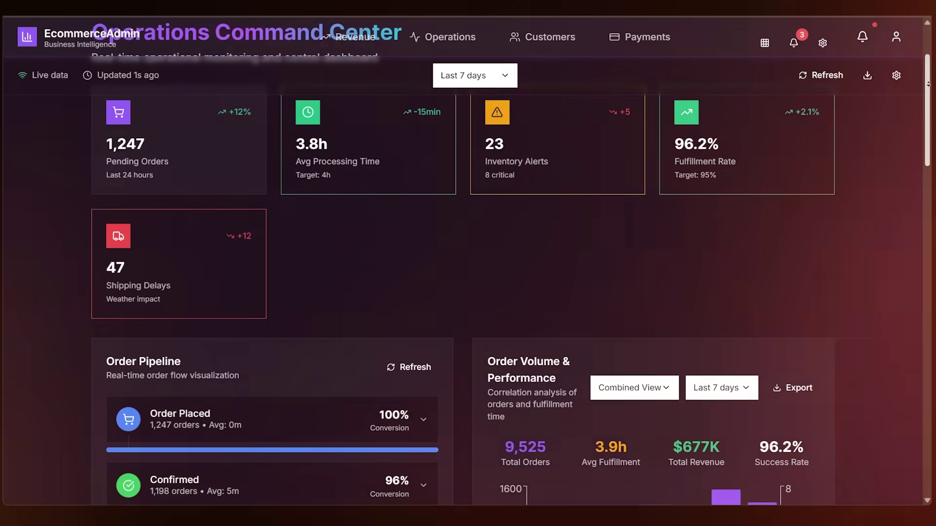